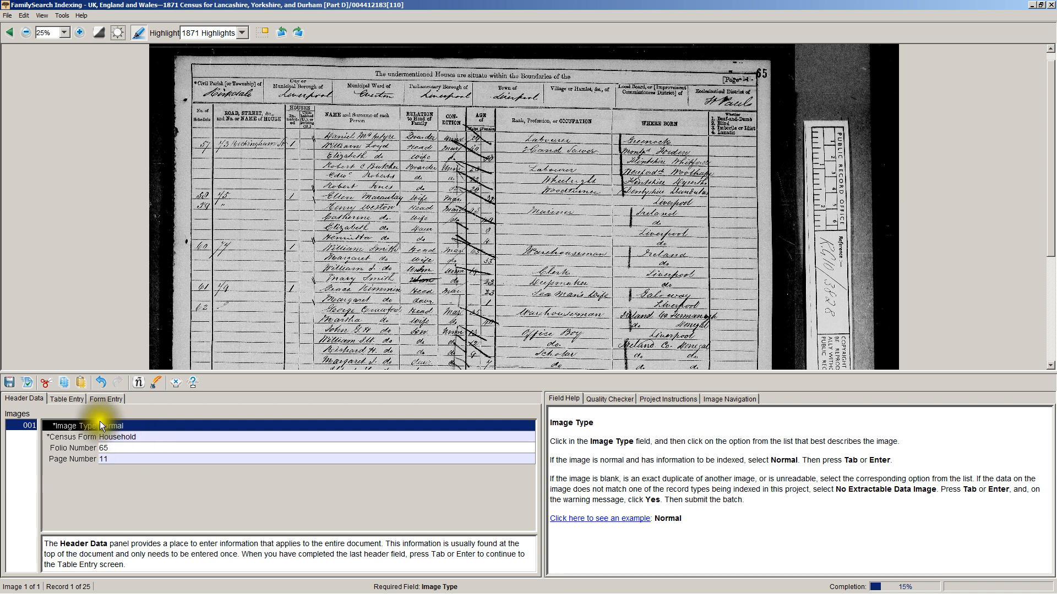
Switch the batch to table entry and enlarge the census image to 62%.
left_click(70, 399)
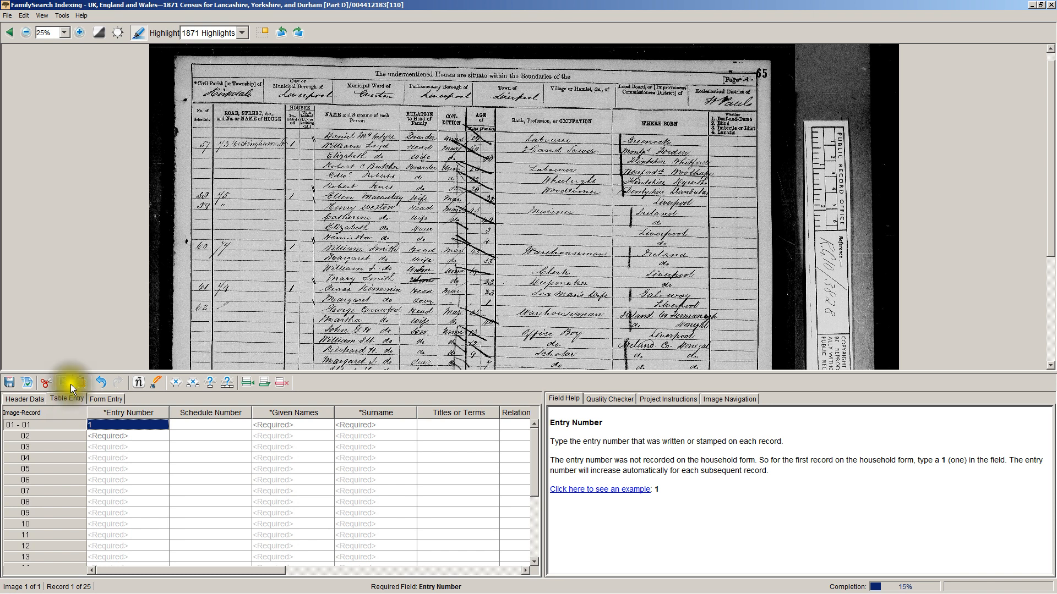
left_click(80, 32)
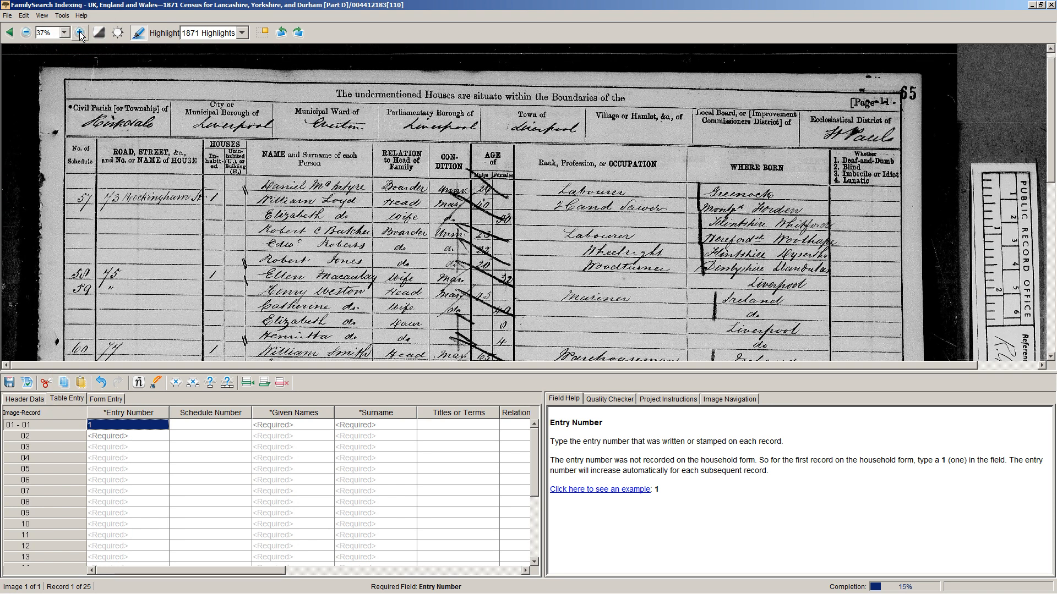
left_click(79, 32)
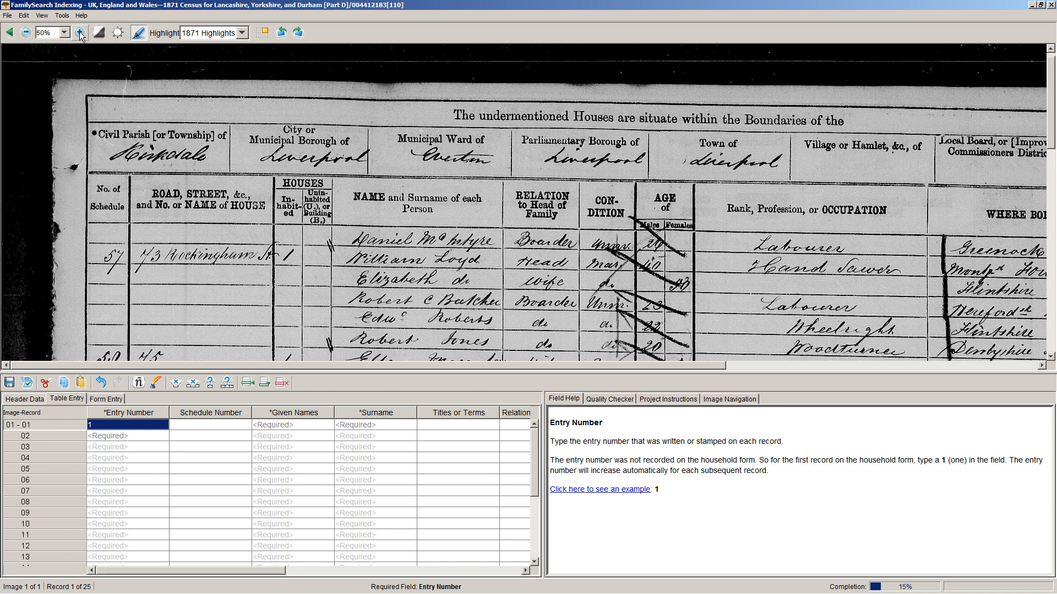
left_click(79, 32)
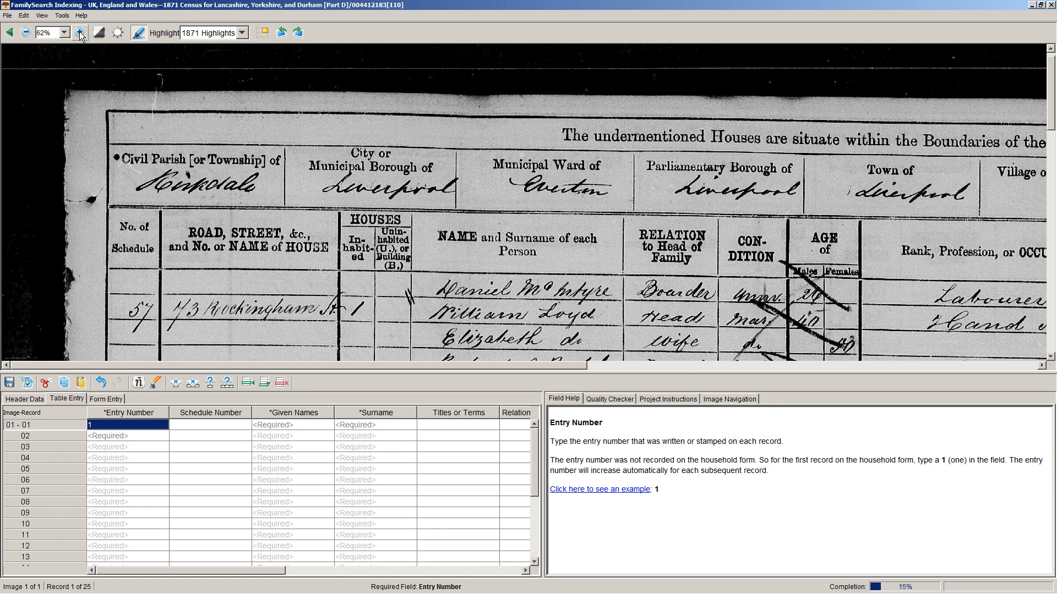
Slightly raise the brightness and contrast of the census image and apply the adjustment.
left_click(117, 33)
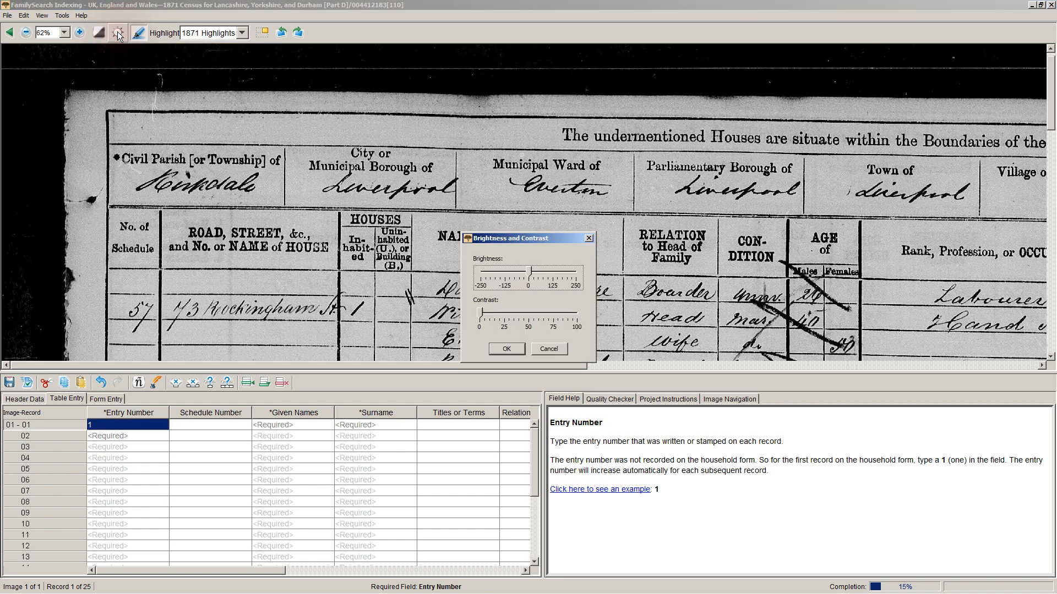
left_click(527, 272)
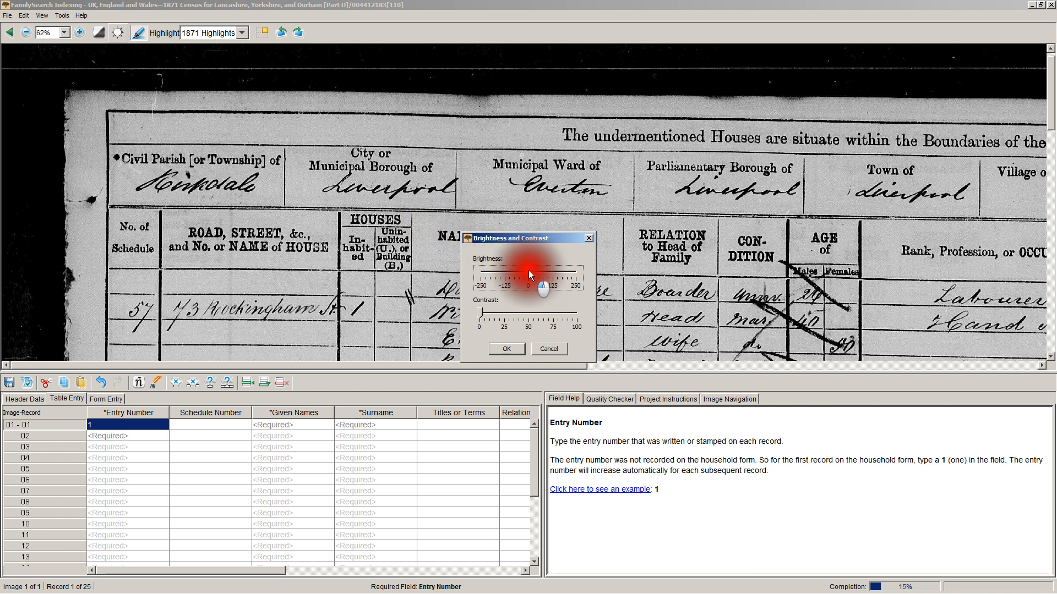
left_click_drag(531, 270, 532, 270)
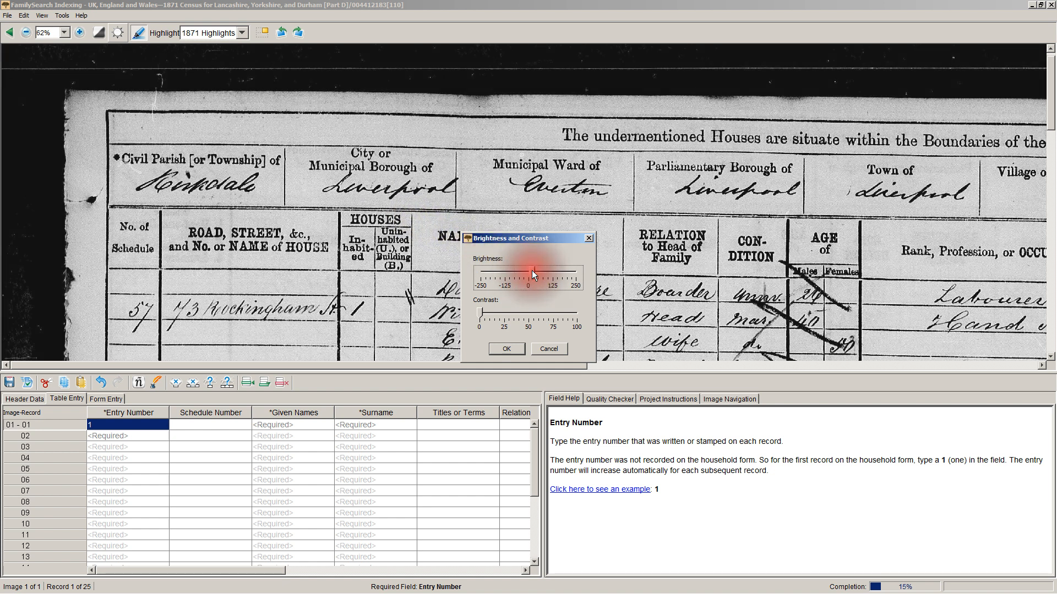
left_click_drag(480, 309, 487, 312)
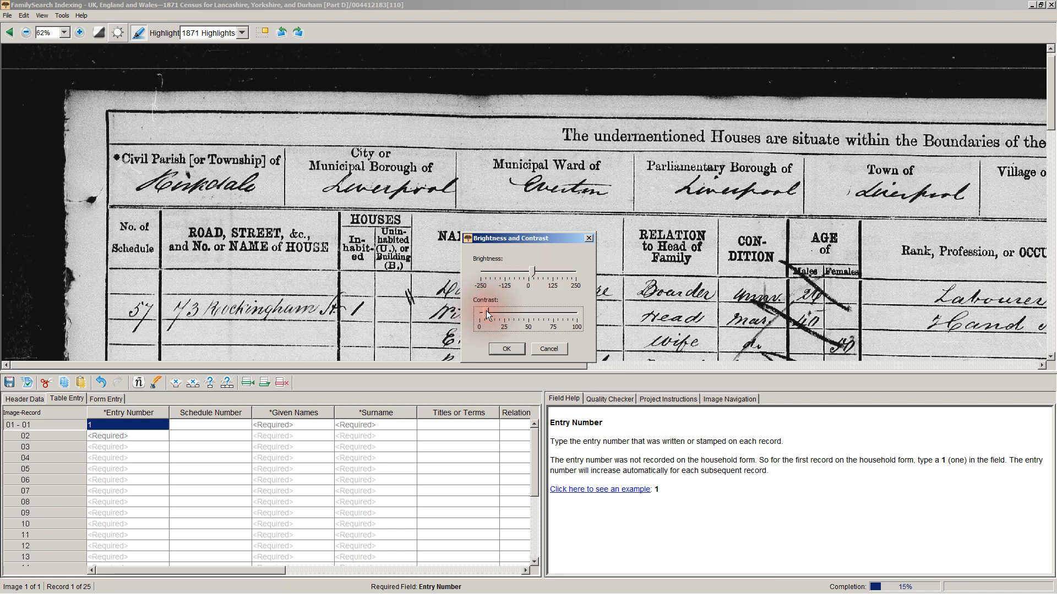
left_click(504, 349)
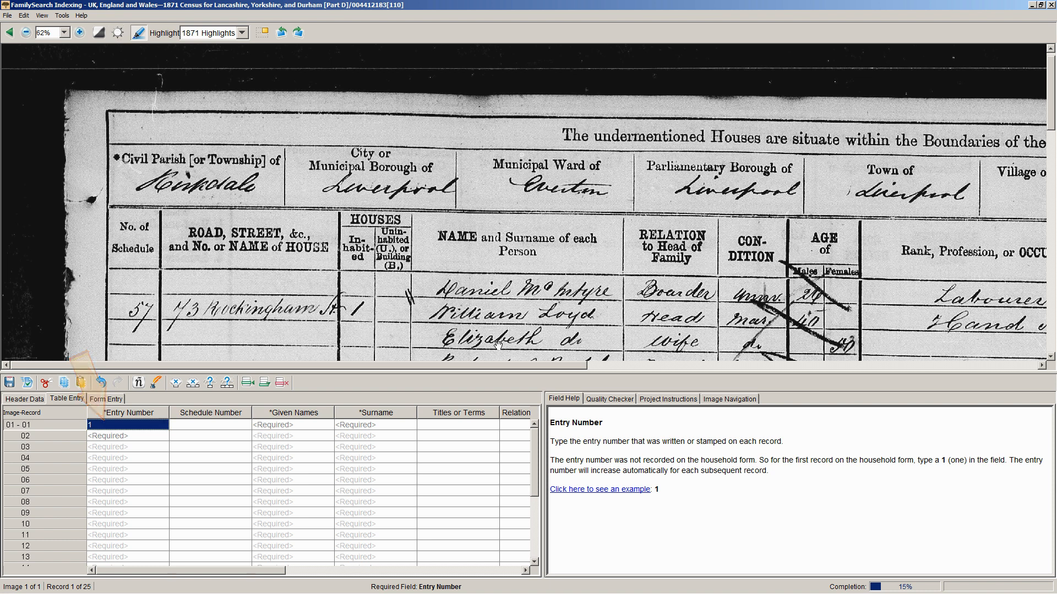
Examine the bottom of the previous census page for the last household's schedule number, then close that comparison image.
key("Tab")
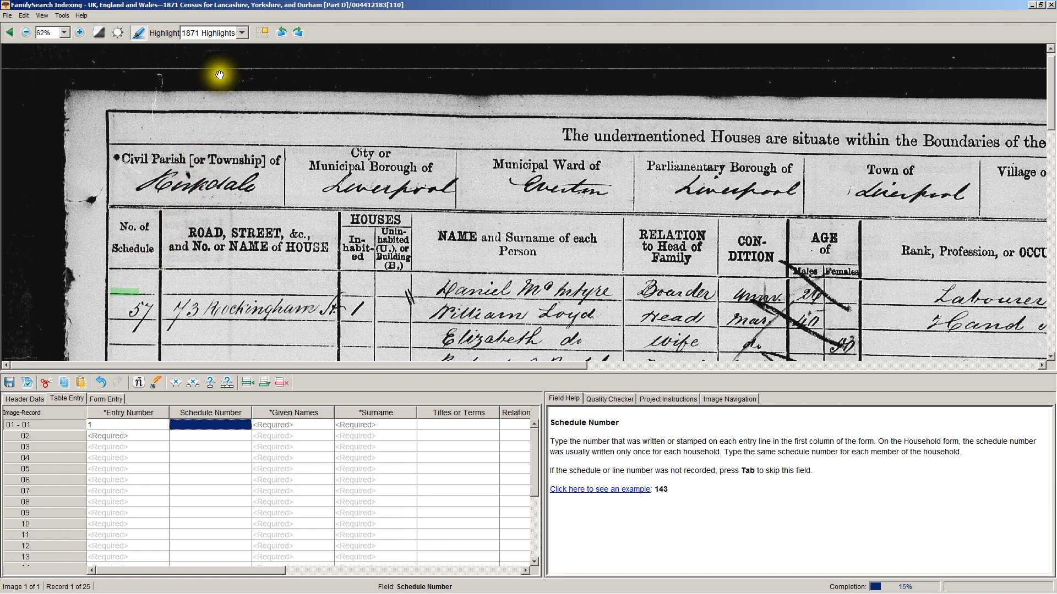
left_click(264, 31)
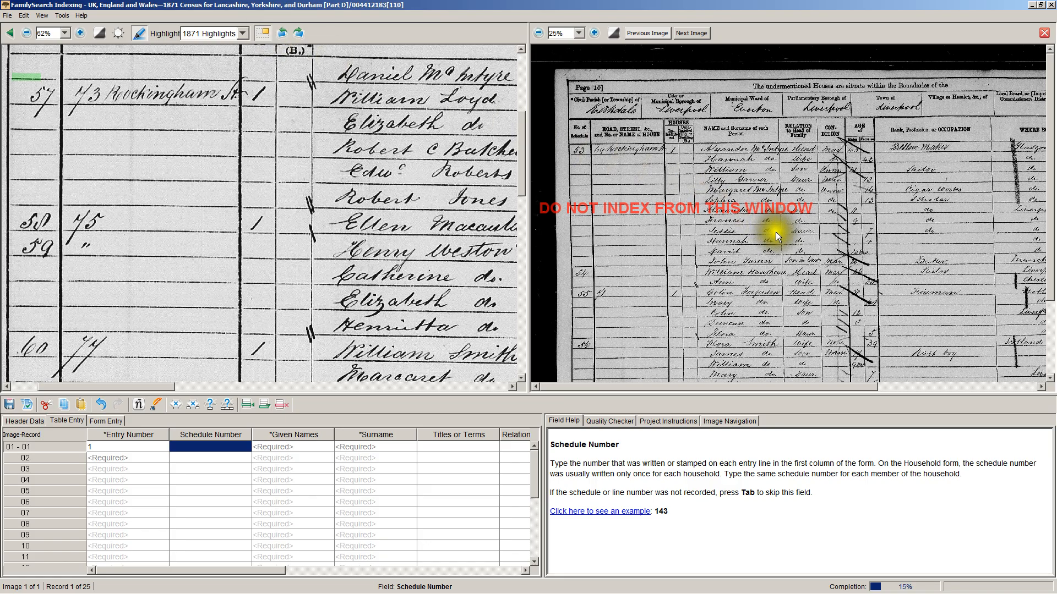
left_click_drag(794, 279, 791, 187)
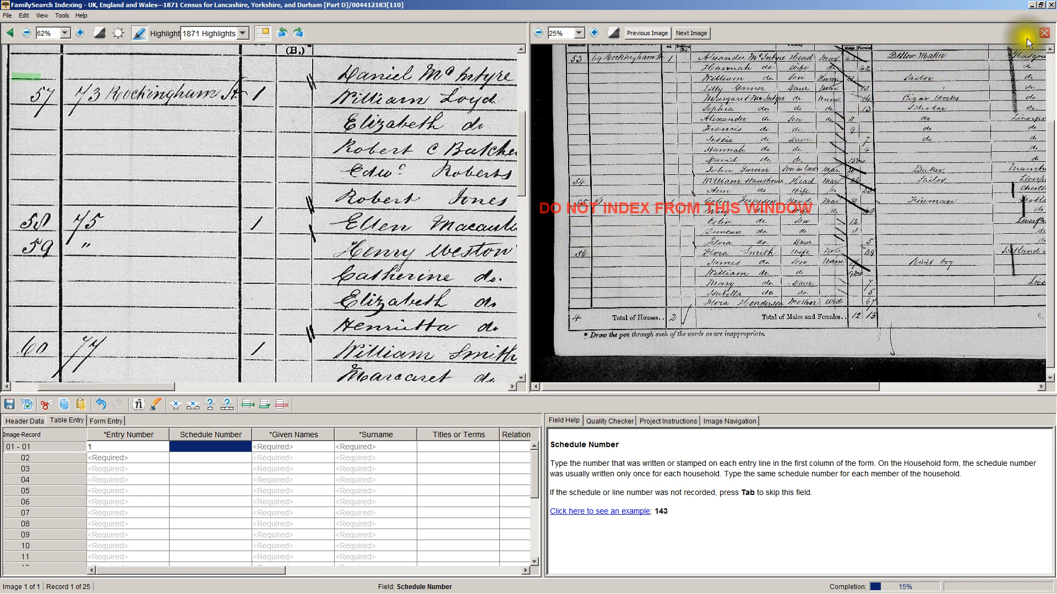
left_click(1044, 32)
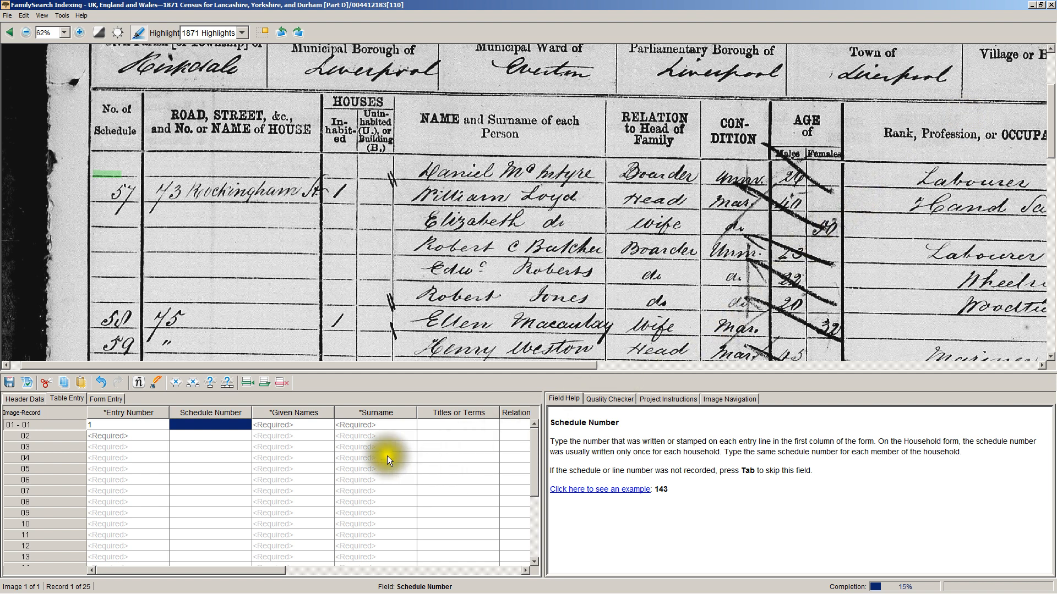
Set the schedule number of record 1 to 56.
left_click(230, 423)
type("56")
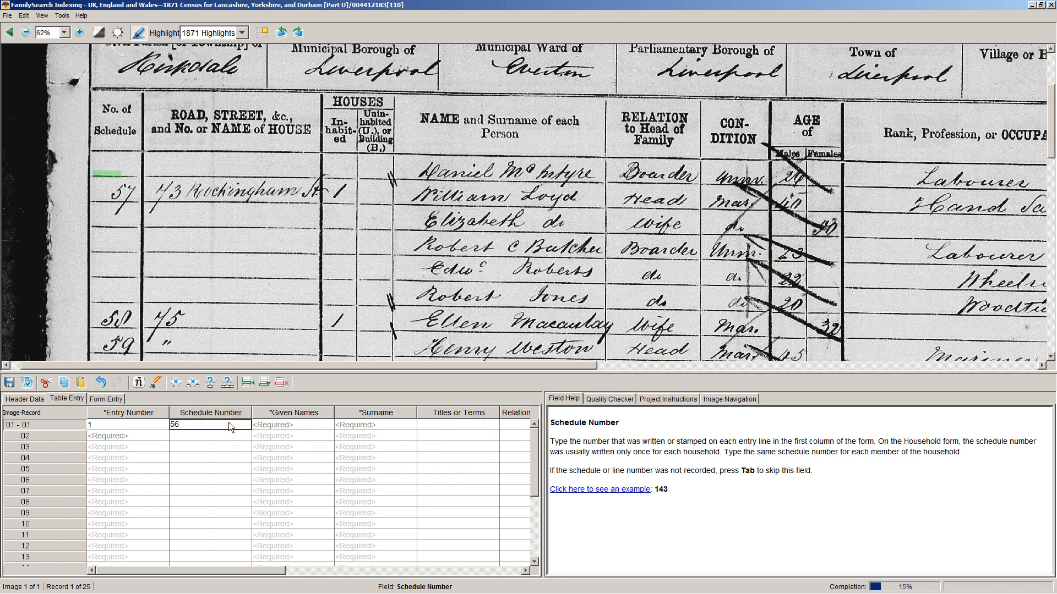
key("Tab")
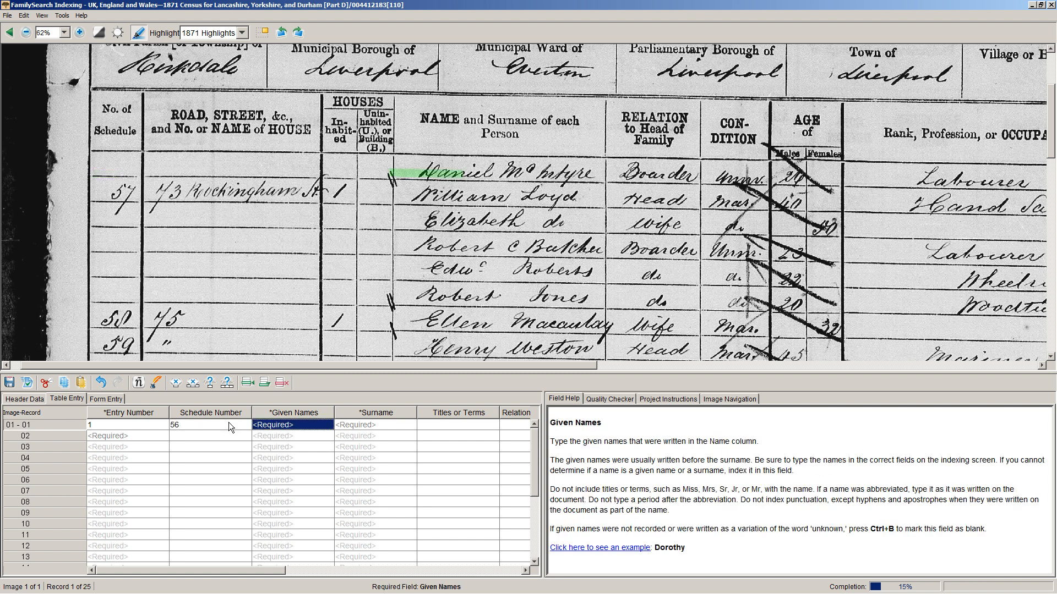
Enter the given name and surname from the first census line in record 1, leaving the title blank.
type("Dani")
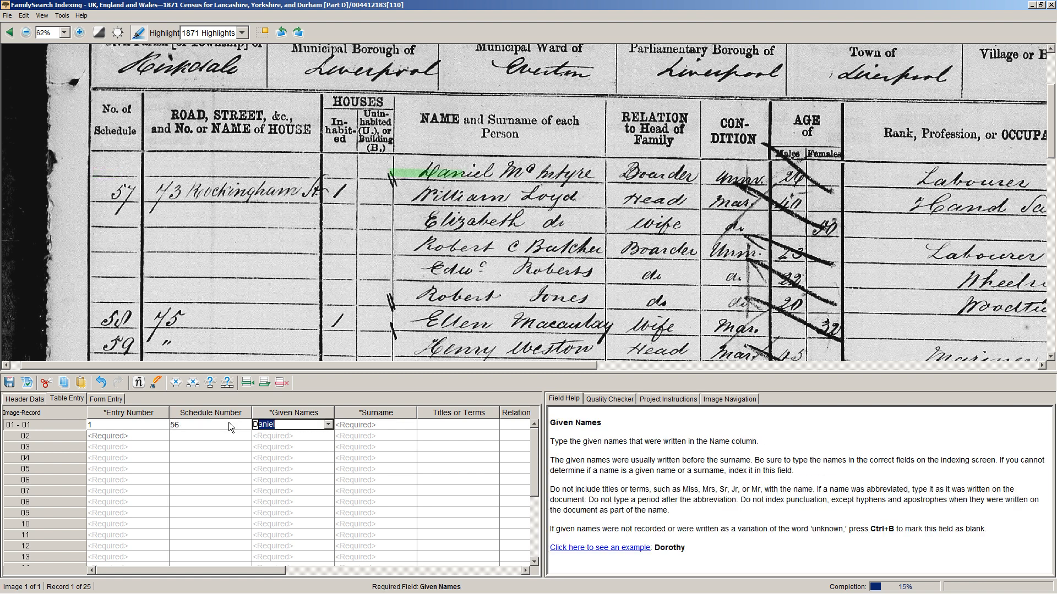
type("el")
key("Tab")
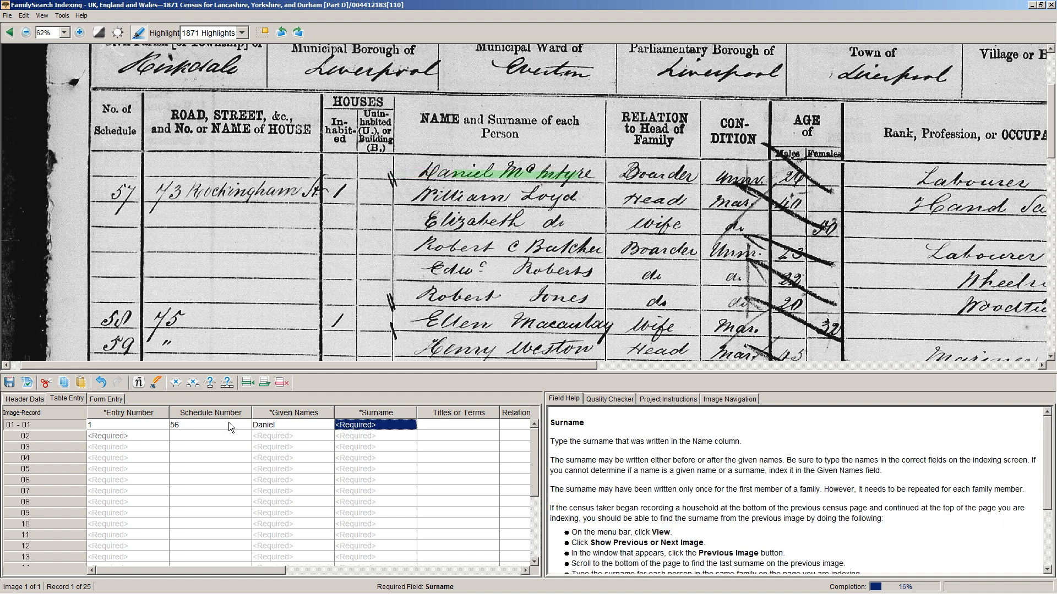
type("Mc")
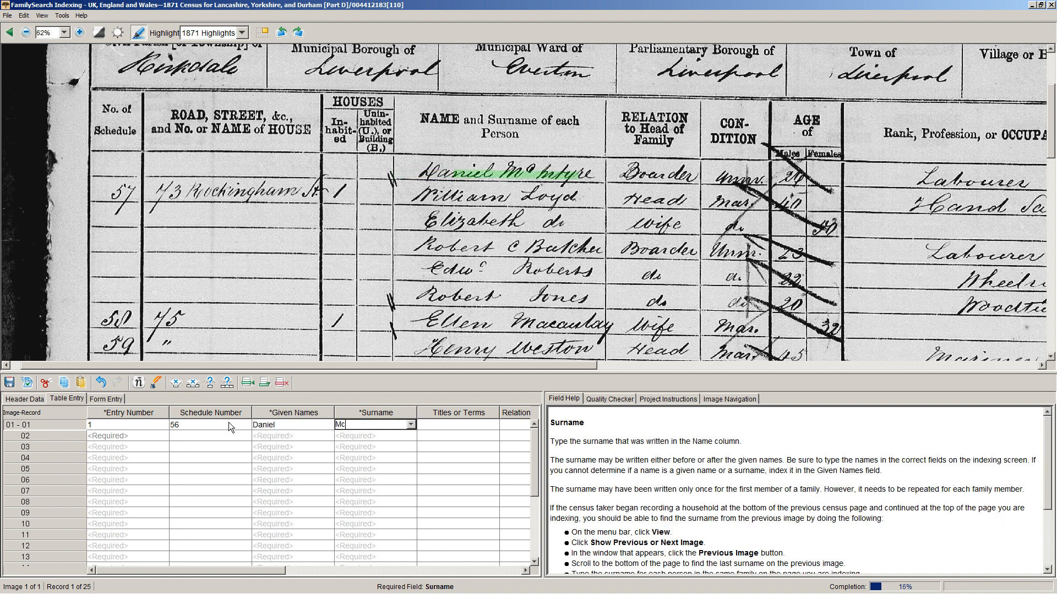
type("Intyre")
key("Tab")
key("Tab")
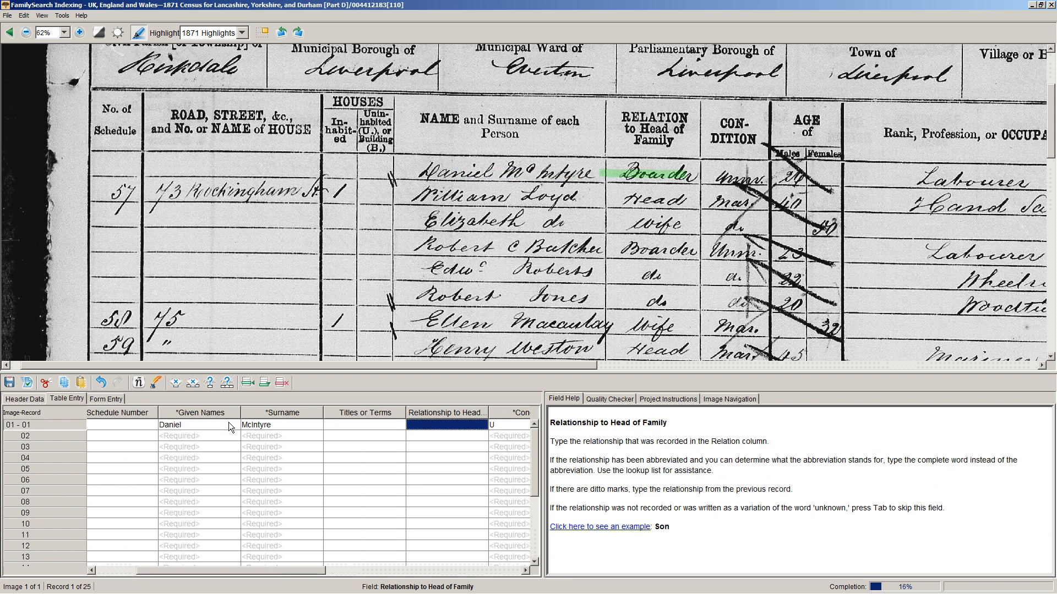
Set record 1's relationship to head of family to Boarder and its condition to U.
type("Boarder")
key("Tab")
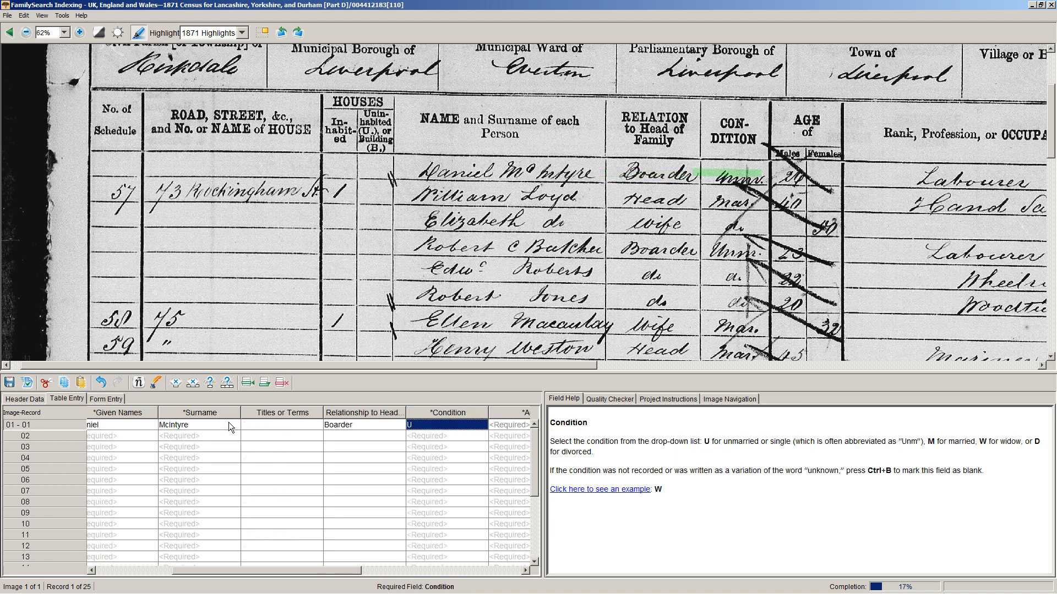
type("U")
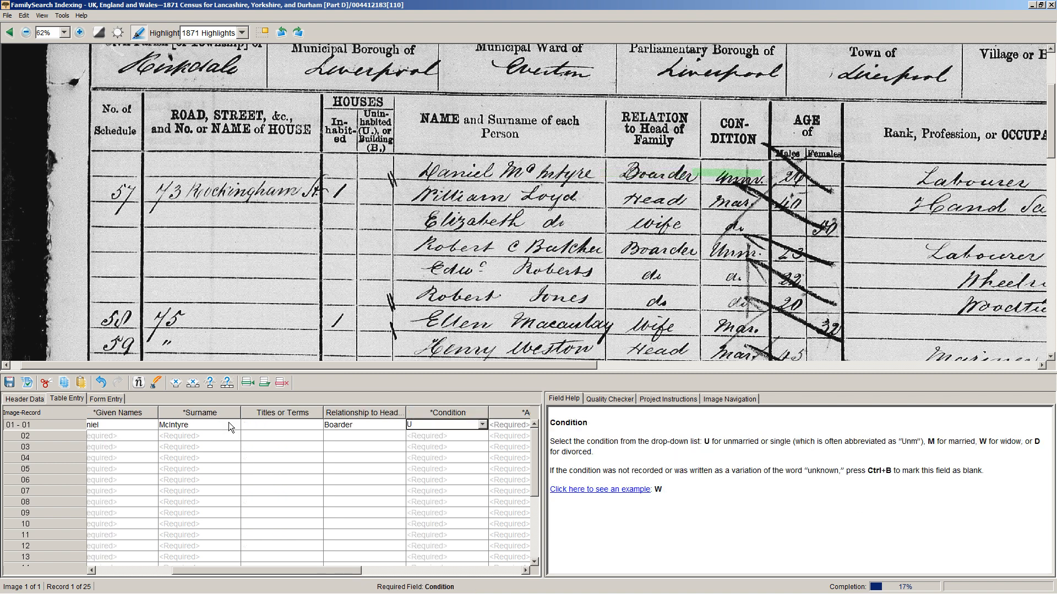
key("Tab")
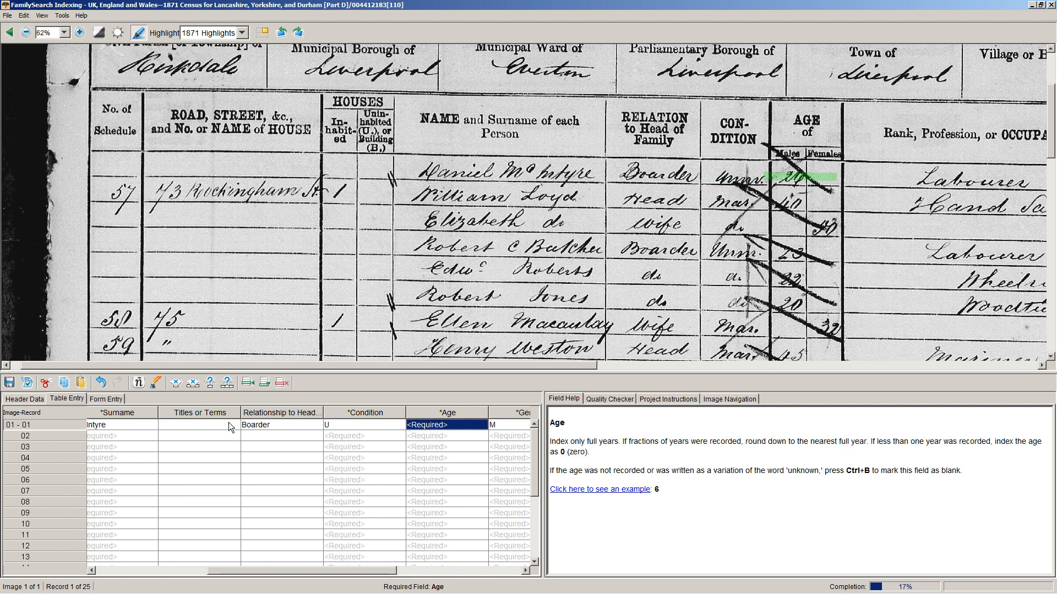
Set record 1's age to 24 and its gender to M.
type("24")
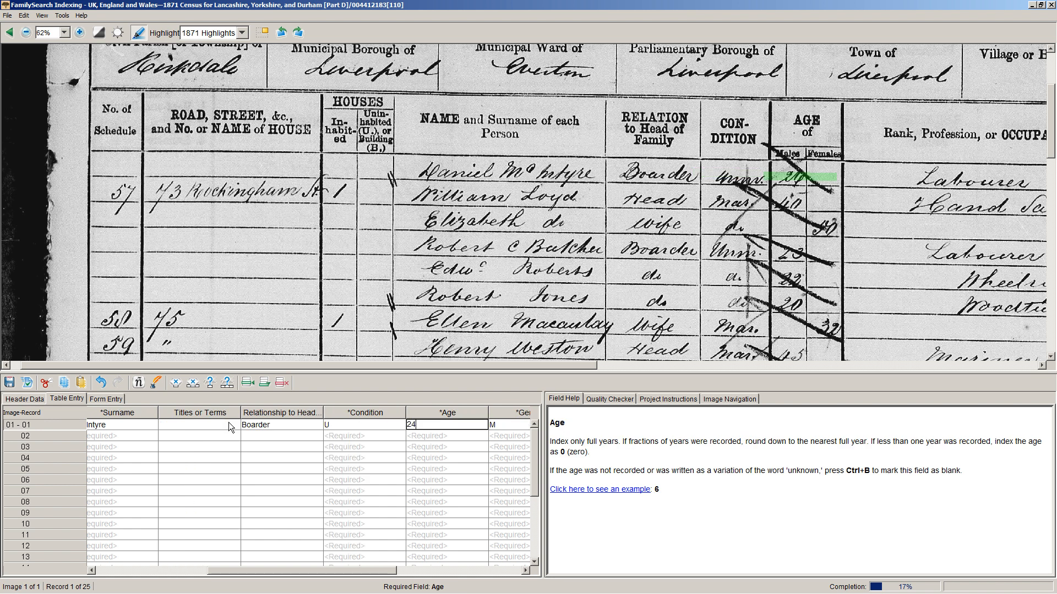
key("Tab")
type("M")
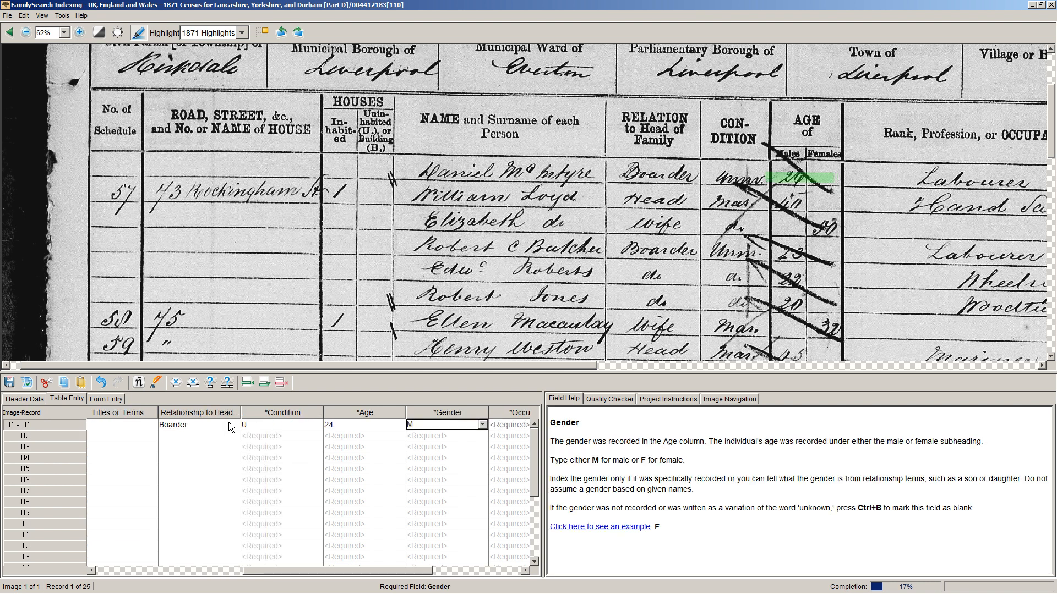
key("Tab")
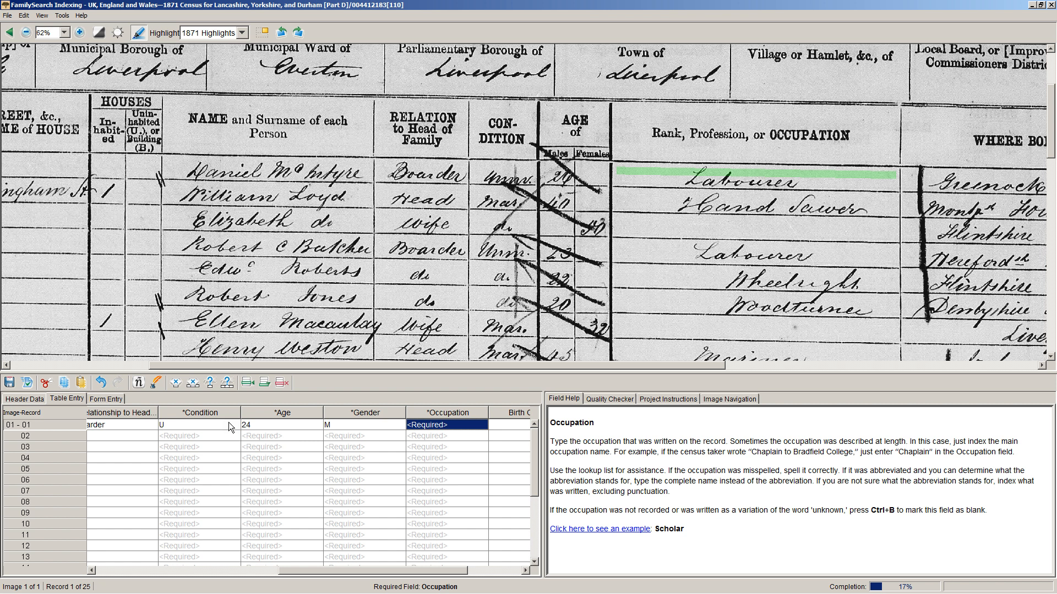
Enter Labourer as record 1's occupation and Greenock as its birth town, leaving the birth county blank.
type("Labourer")
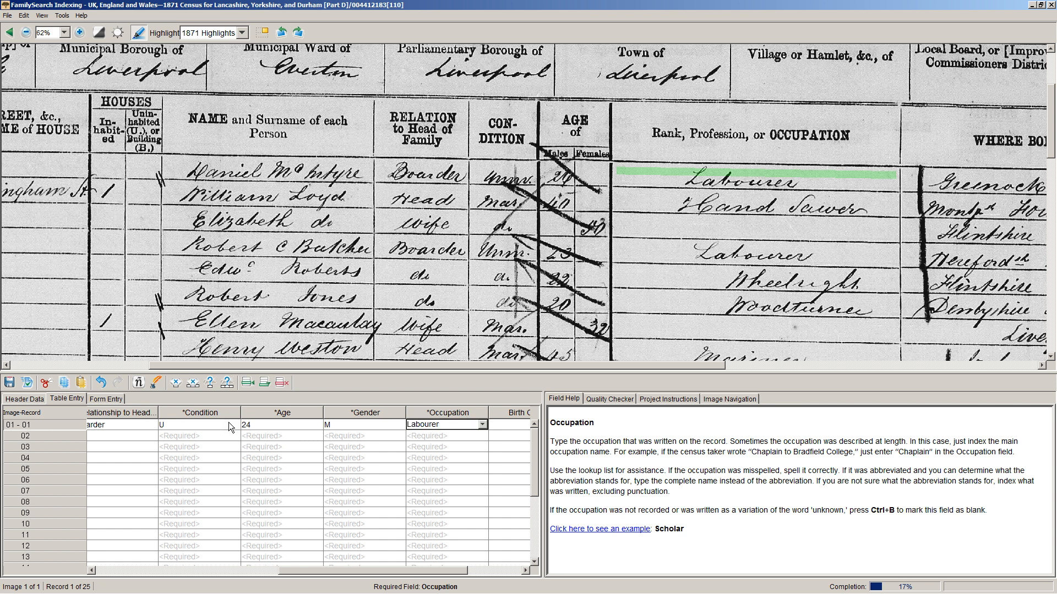
key("Tab")
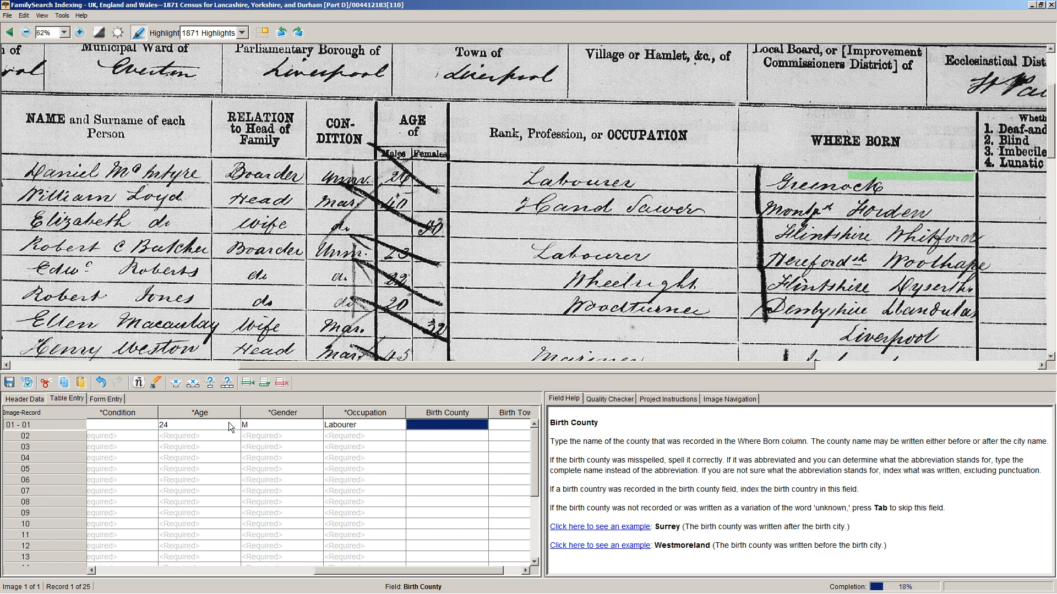
key("Tab")
type("Greeno")
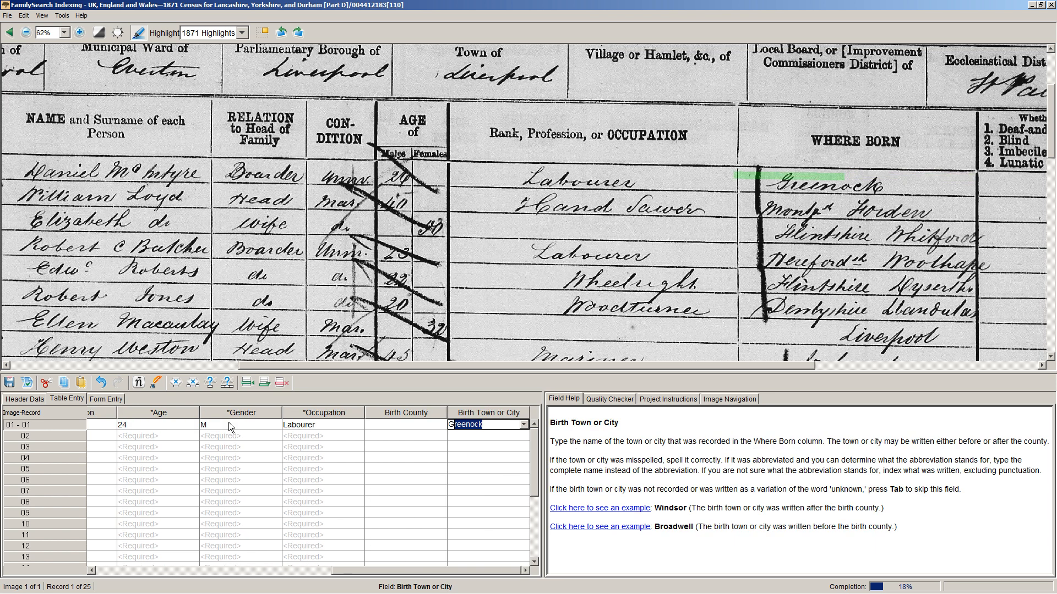
type("ck")
key("Tab")
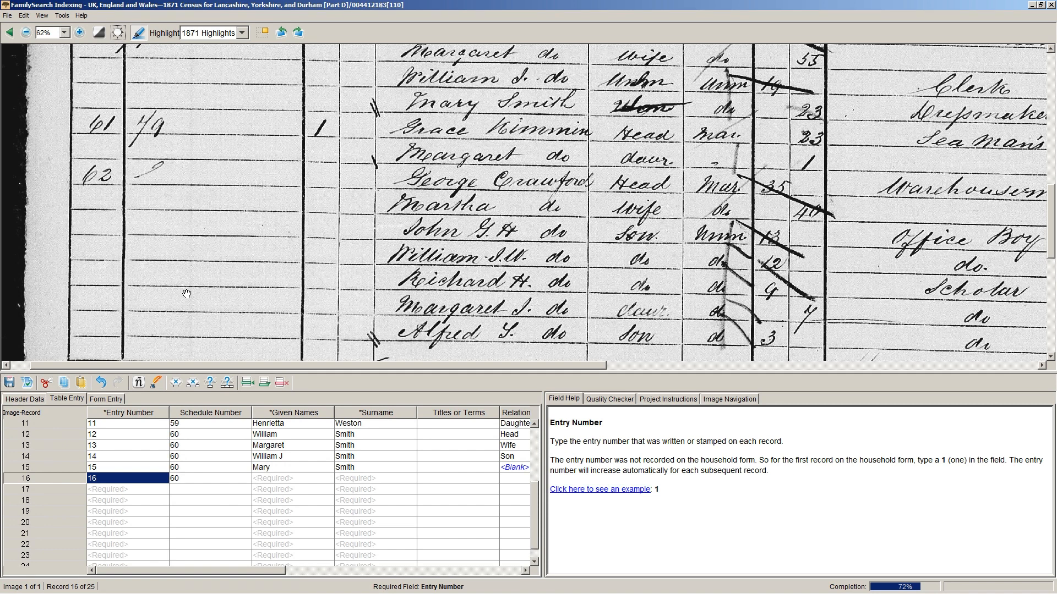
Retrieve the saved version of the batch from the server.
left_click(8, 16)
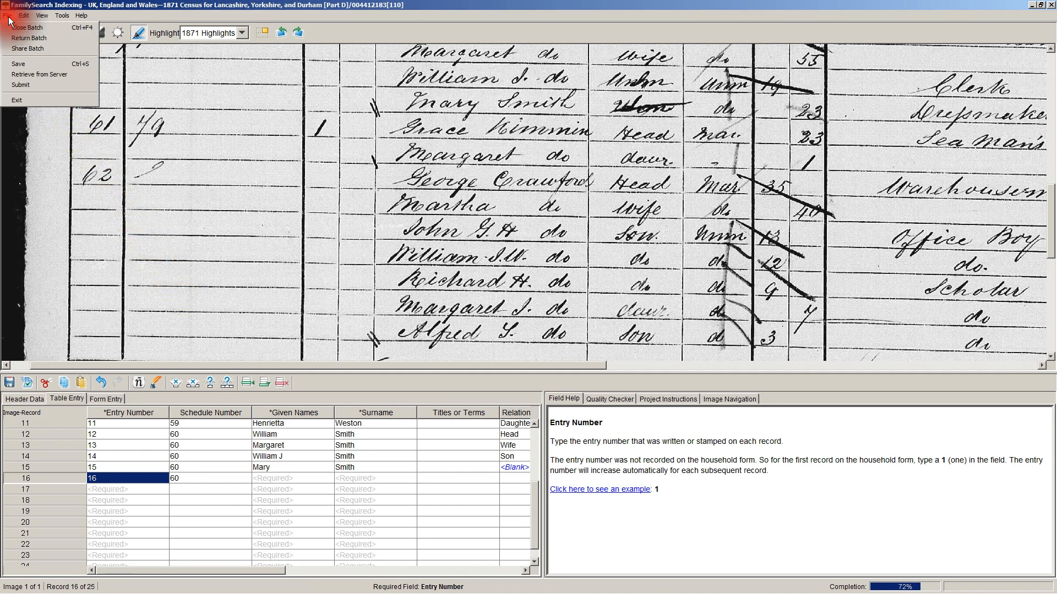
left_click(23, 76)
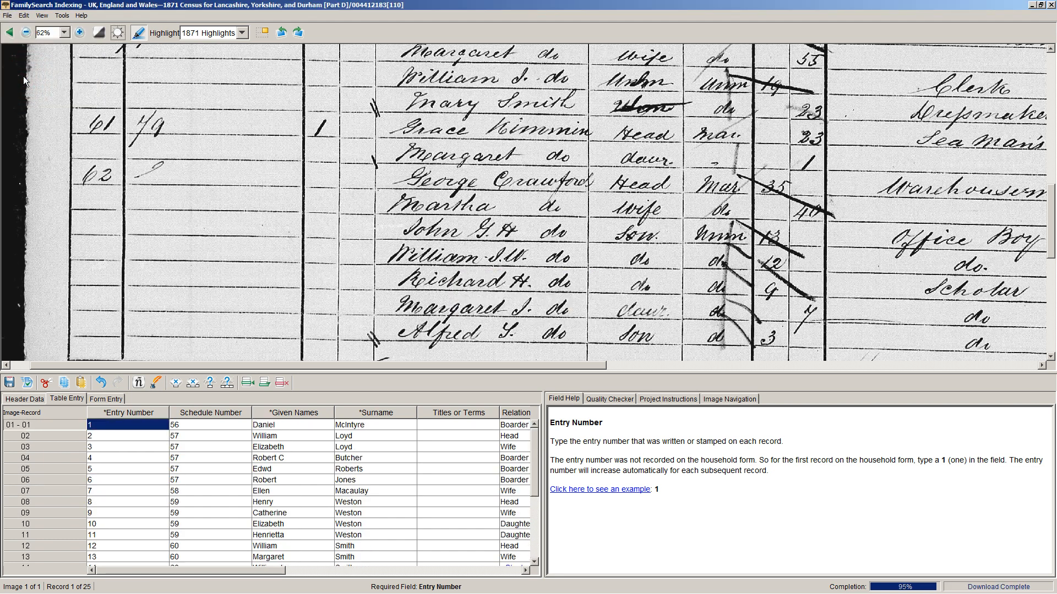
Start record 24 with entry number 24 and schedule number 62.
left_click_drag(535, 454, 527, 517)
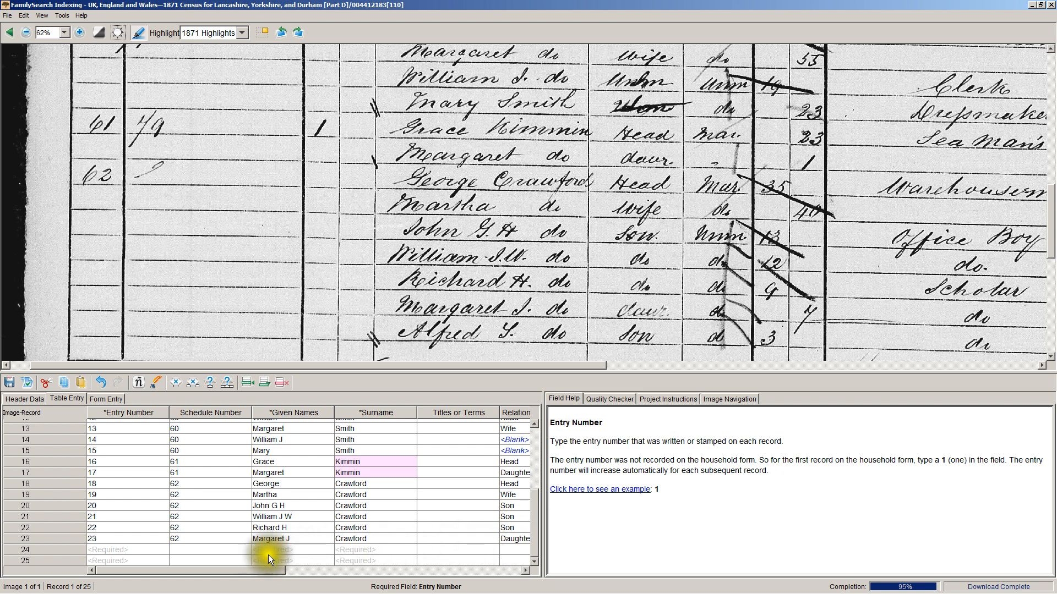
left_click(157, 550)
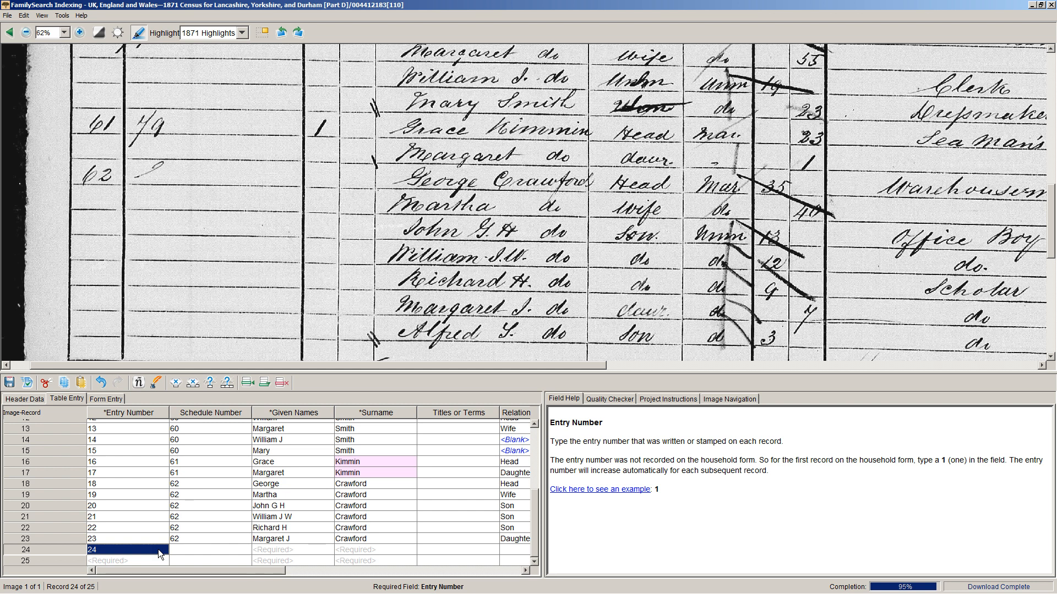
key("Tab")
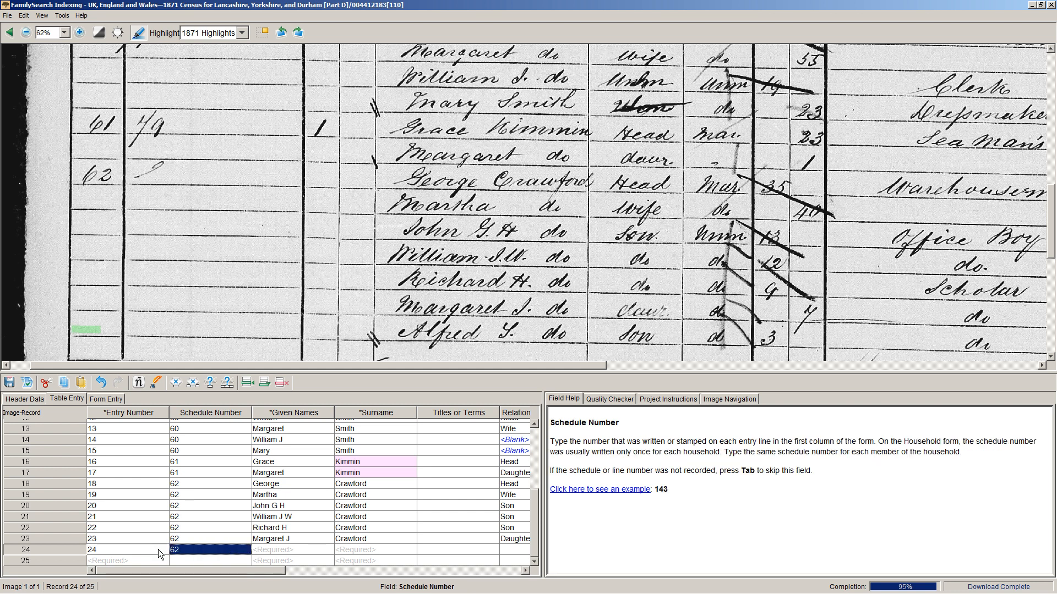
key("Tab")
Enter record 24's given names and surname from the last listed person on the census page, leaving titles or terms empty.
type("AlfredA")
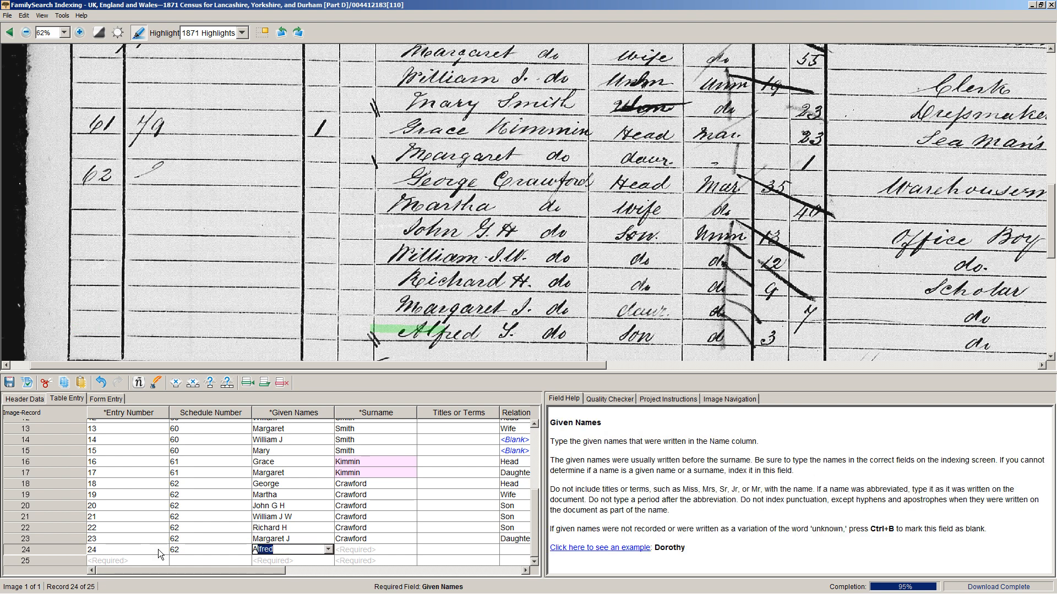
type("lfred J")
key("Tab")
type("C")
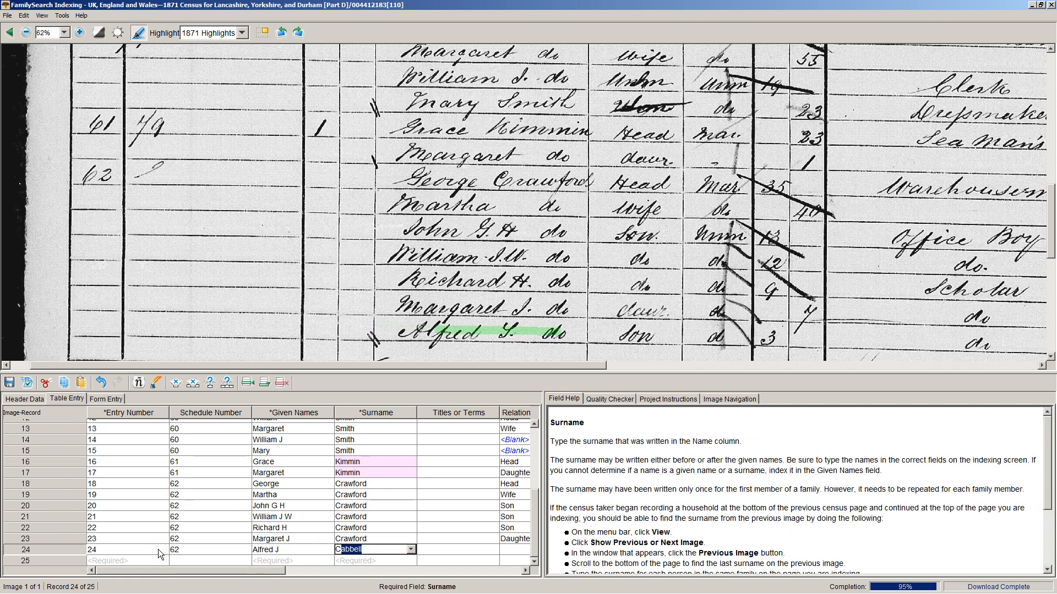
key("Delete")
type("rawford")
key("Tab")
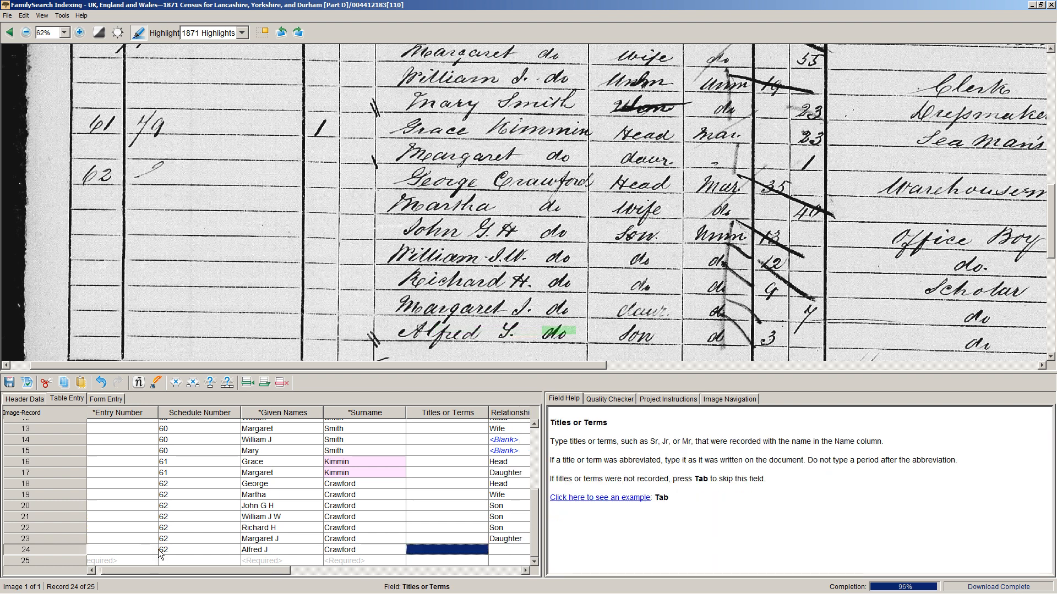
key("Tab")
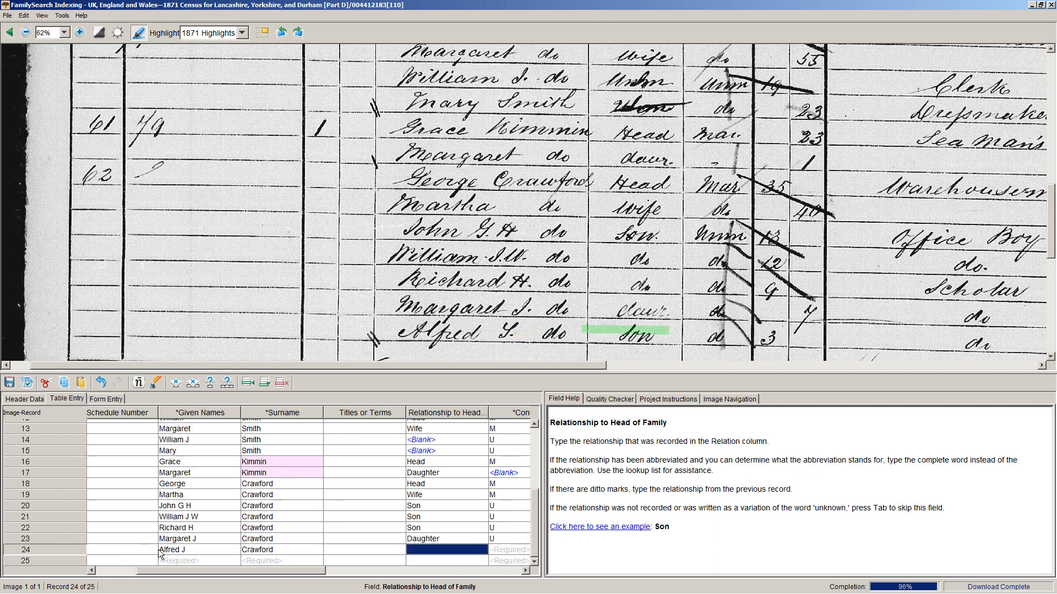
Set record 24's relationship to head of family to Son and its condition to U.
type("Son")
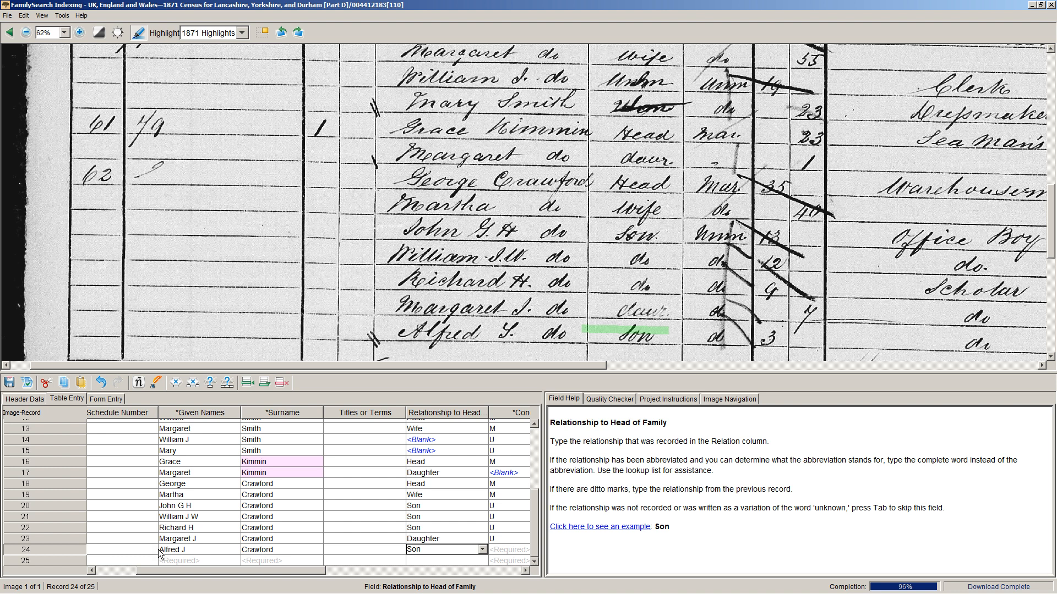
key("Tab")
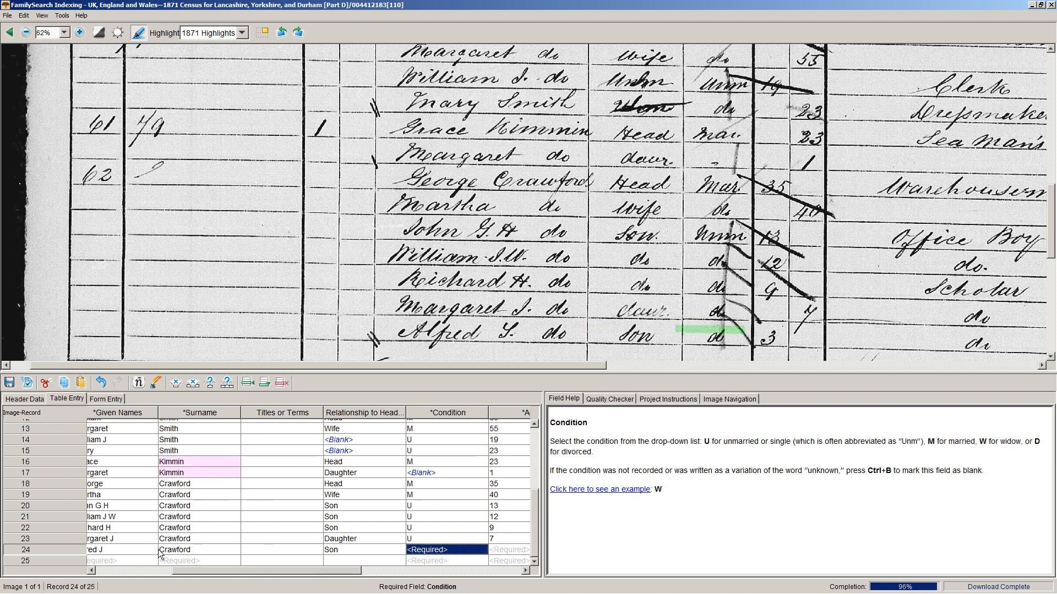
type("U")
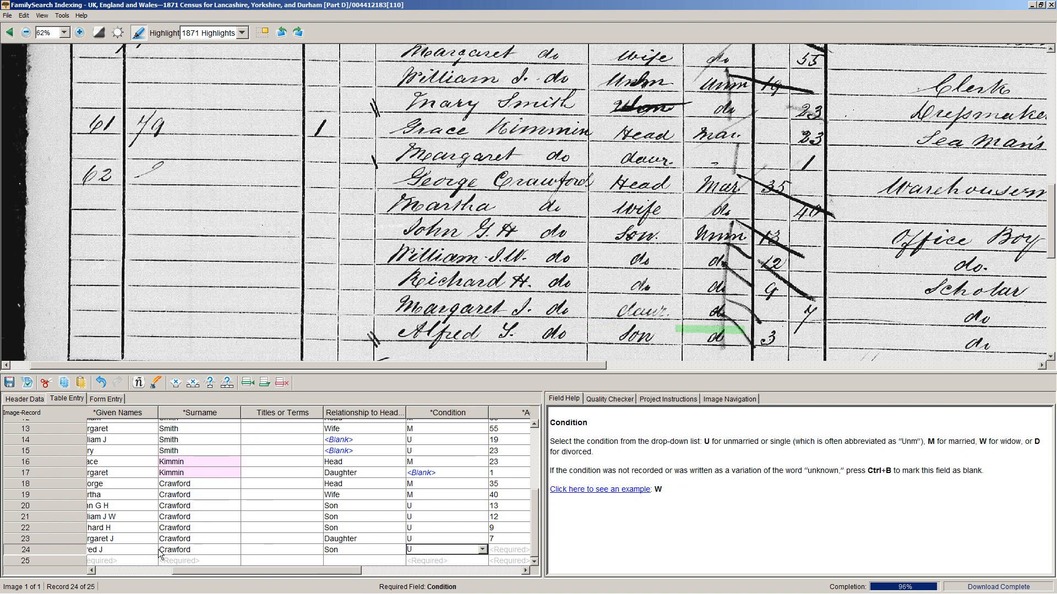
key("Tab")
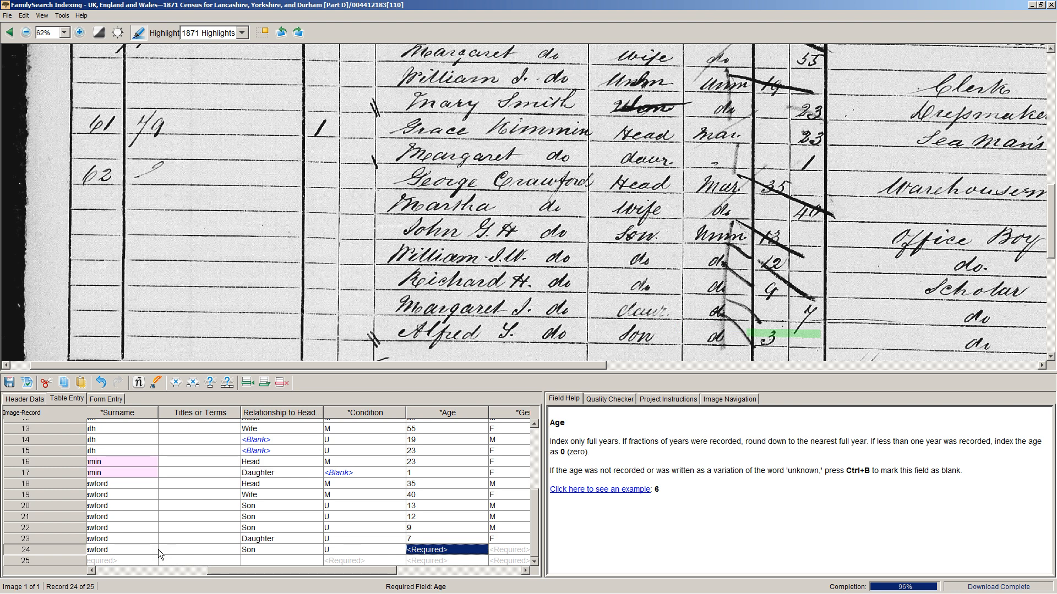
Set record 24's age to 3 and its gender to M.
type("3")
key("Tab")
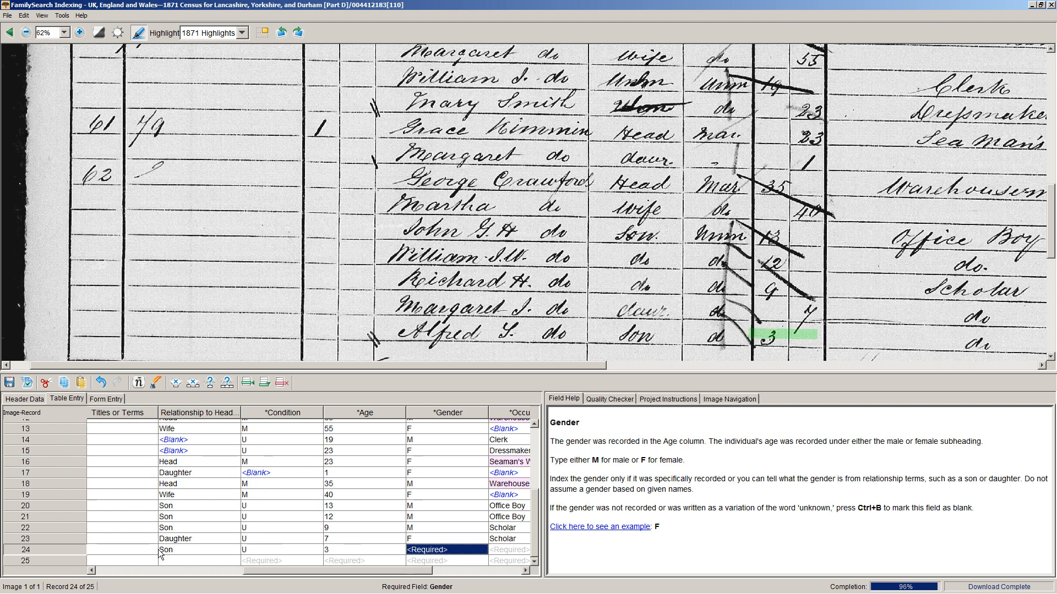
type("M")
key("Tab")
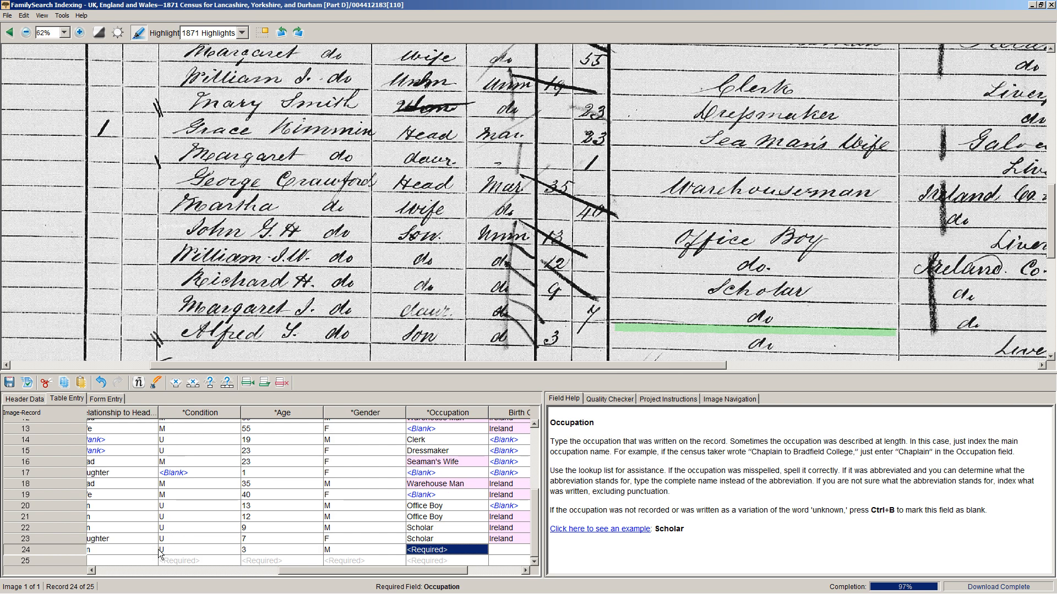
Enter Scholar as record 24's occupation and Liverpool as its birth town, leaving the birth county empty.
type("Scholar")
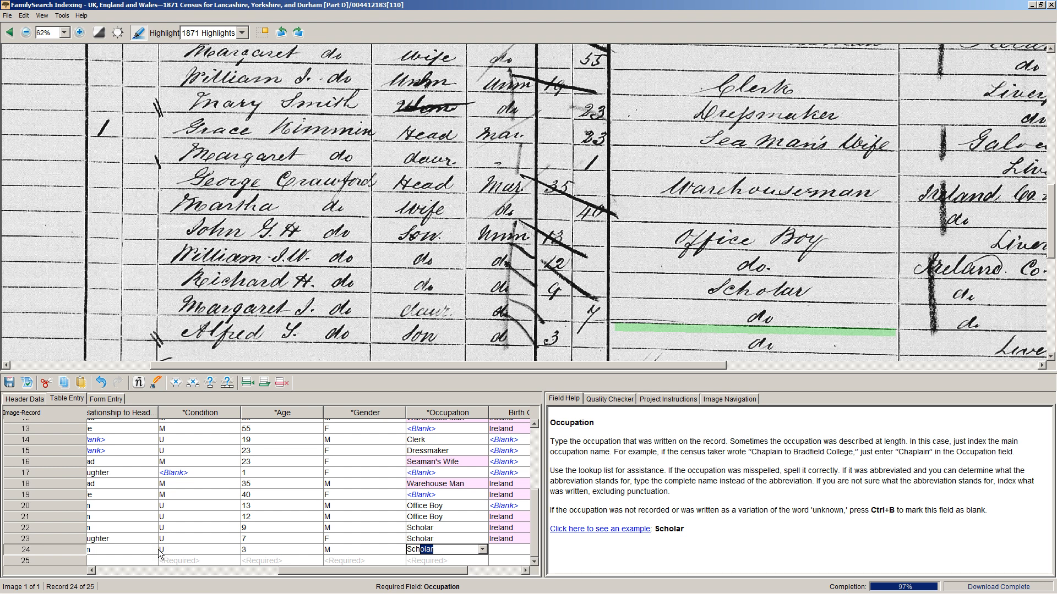
key("Tab")
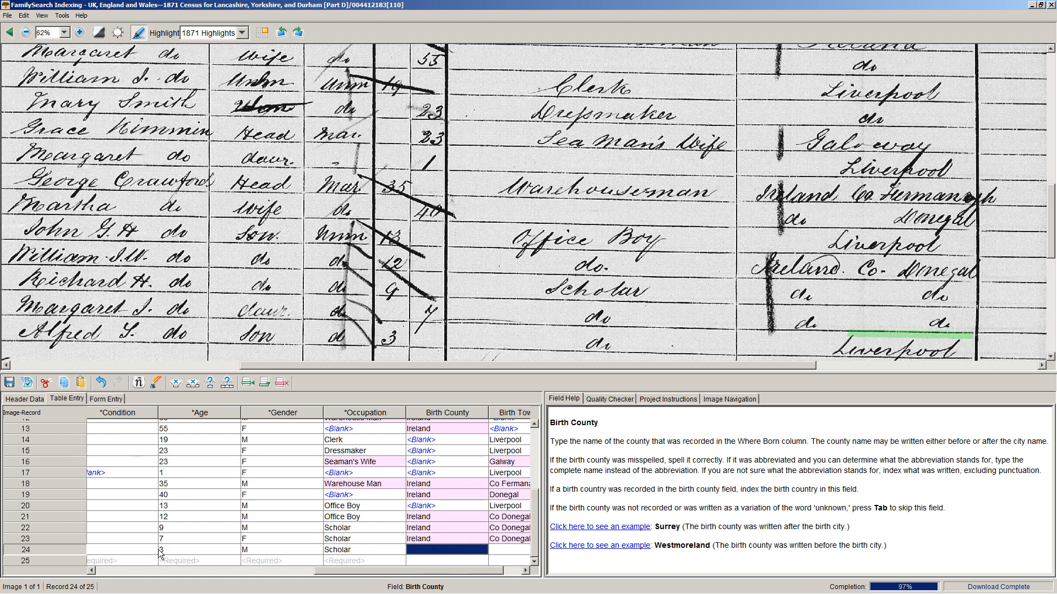
key("Tab")
type("Liver")
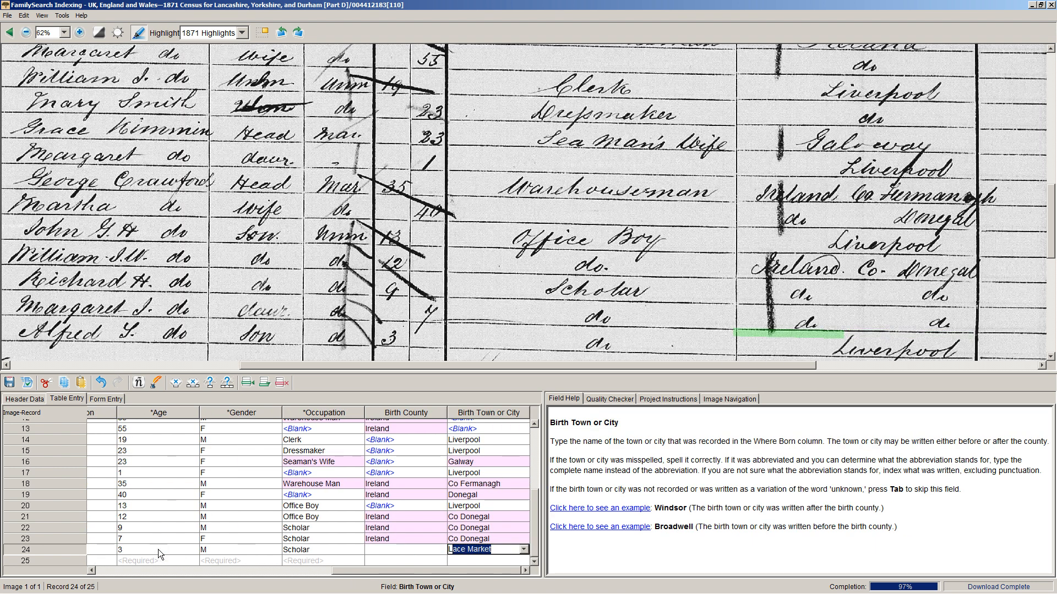
type("pool")
key("Tab")
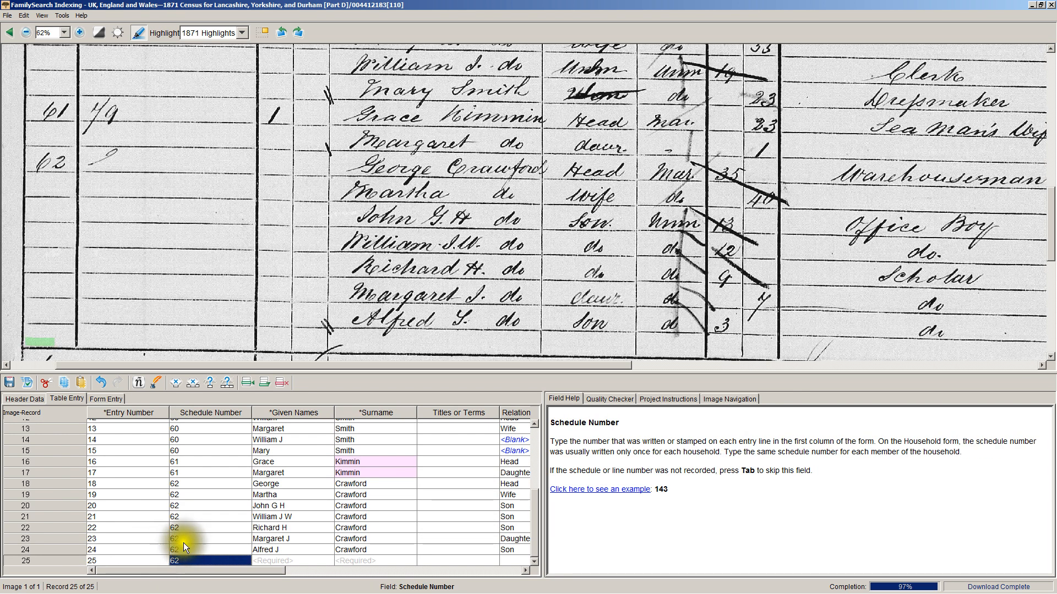
Mark the whole of unused record 25 as blank.
left_click(193, 382)
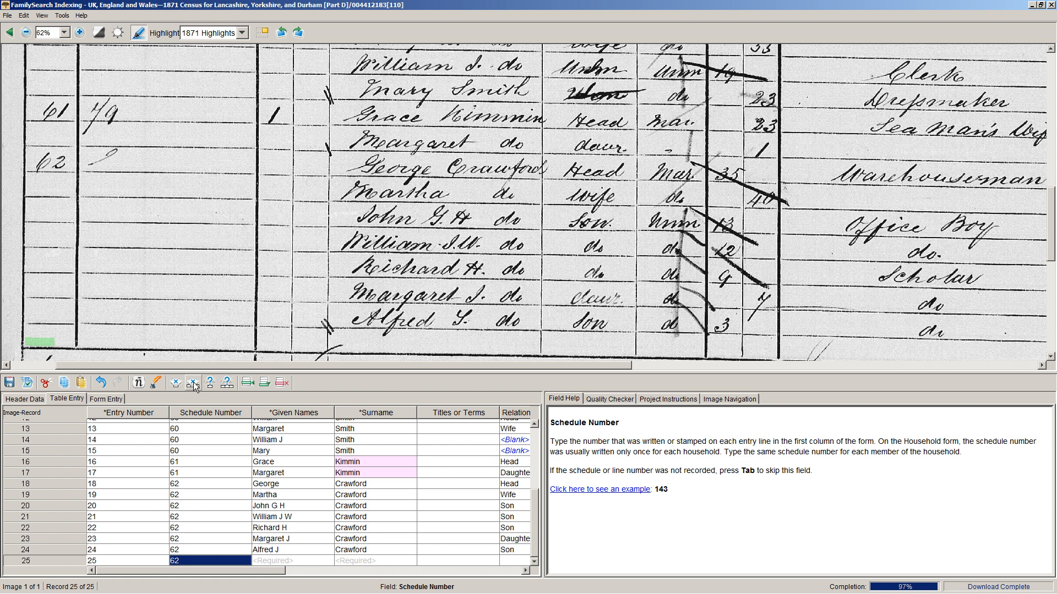
left_click(193, 382)
key("Tab")
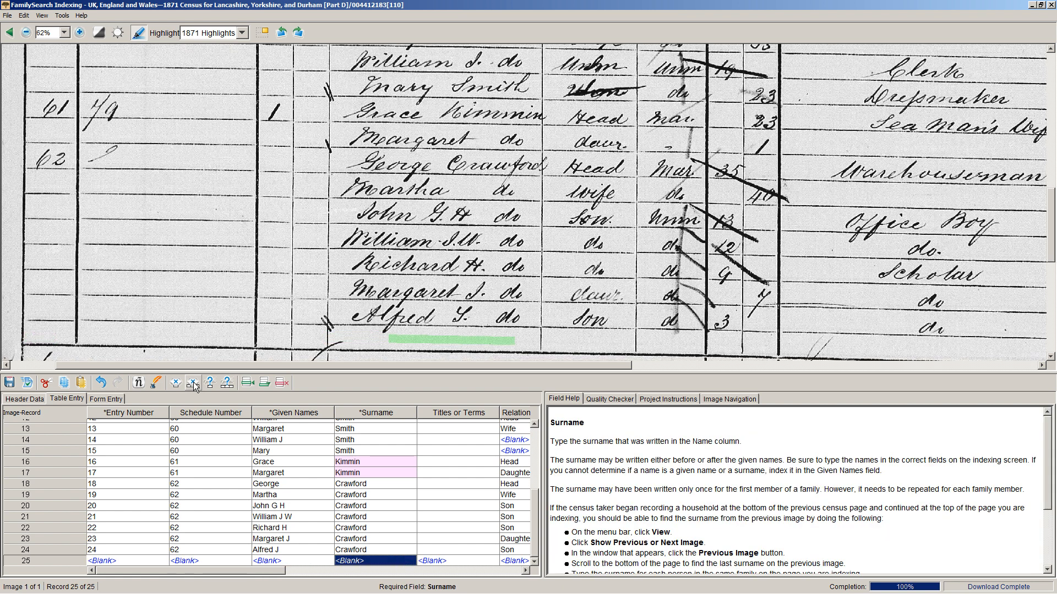
Advance through record 25's remaining fields to the end of the batch and start the quality check.
key("Tab")
key("Tab")
key("Tab")
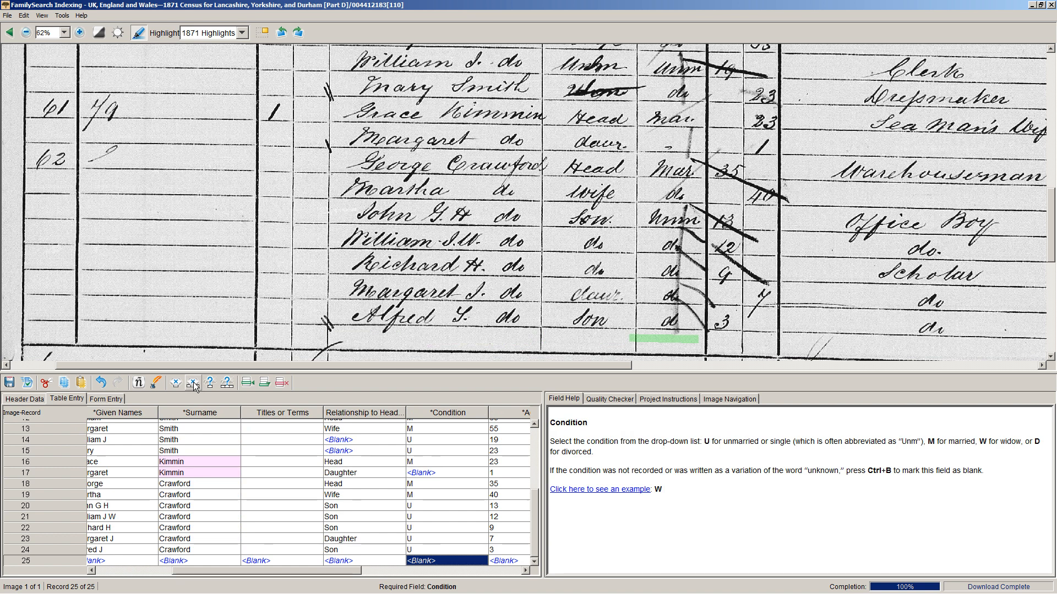
key("Tab")
key("Tab")
key("Tab")
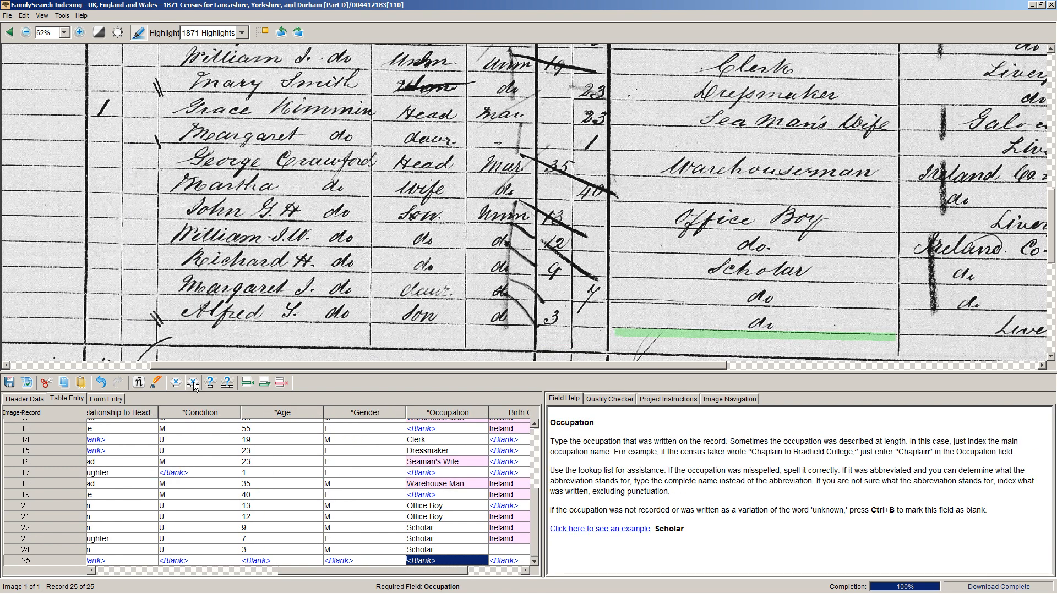
key("Tab")
key("Tab")
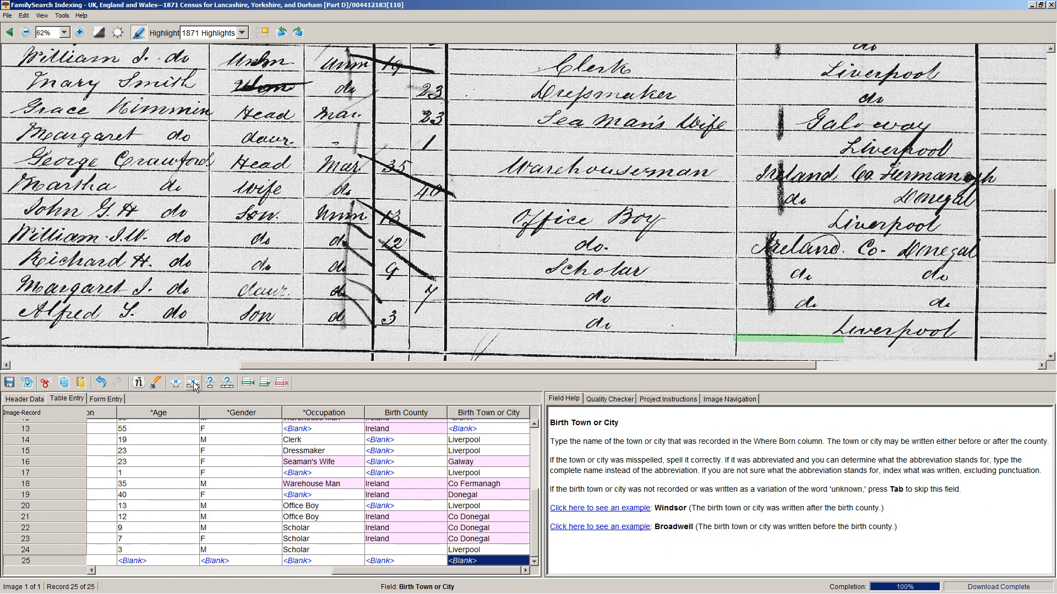
key("Tab")
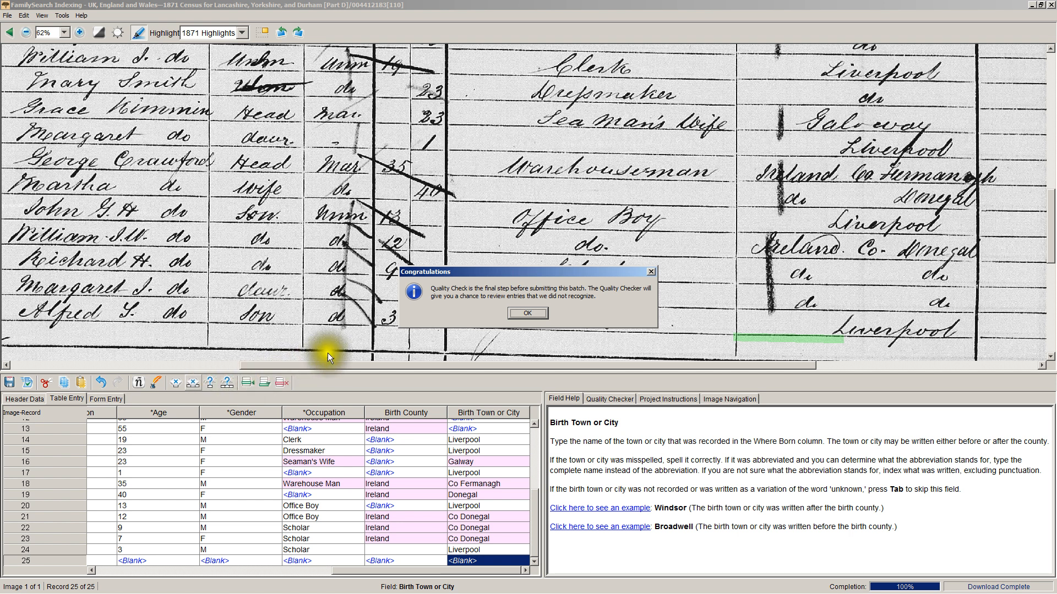
left_click(526, 313)
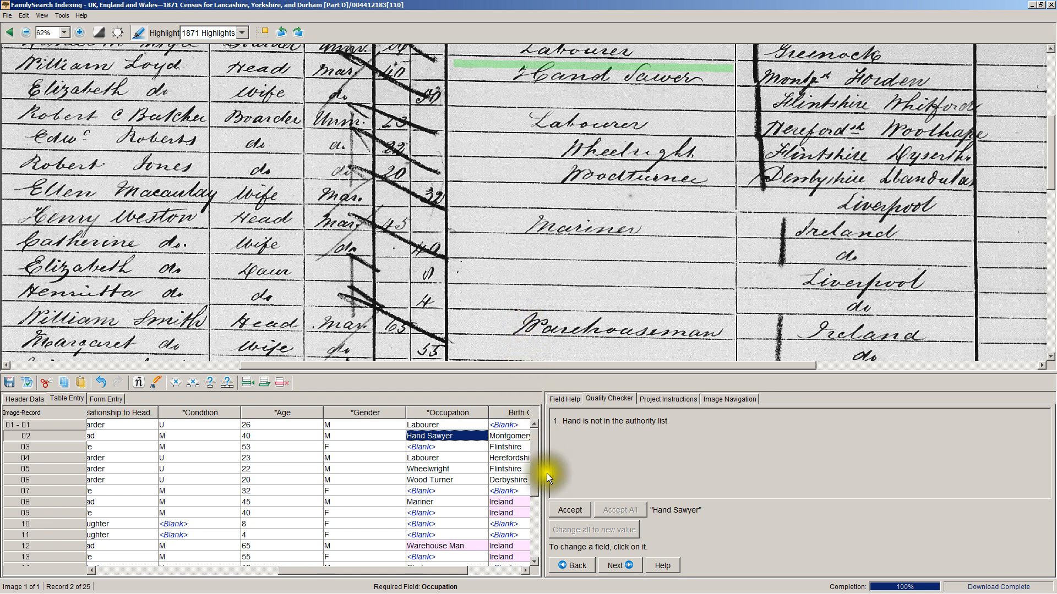
Accept the flagged occupation Hand Sawyer and all occurrences of Ireland, Warehouse Man and record 16's surname.
left_click(571, 512)
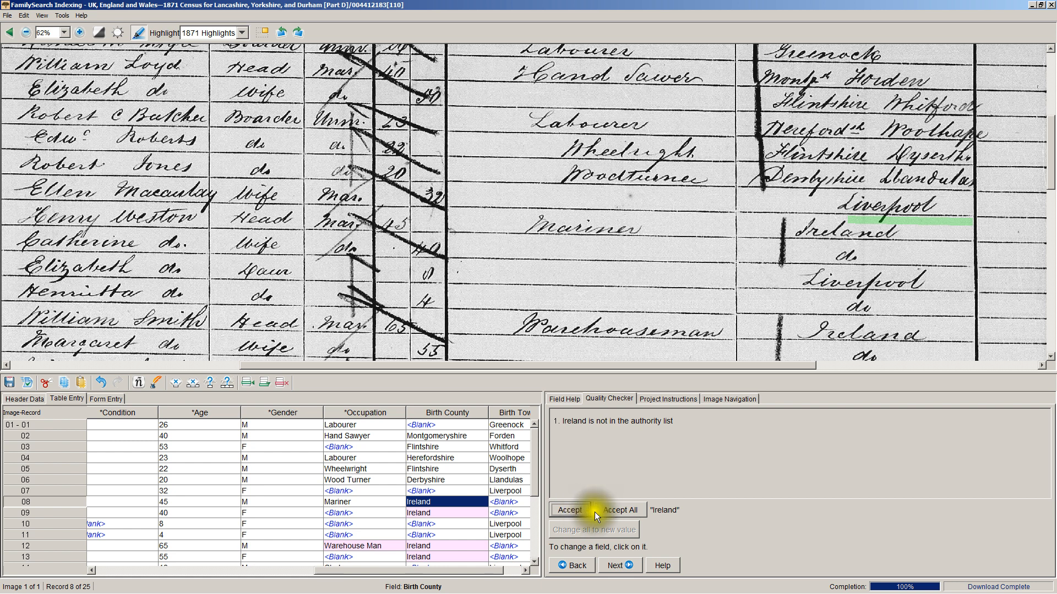
left_click(616, 508)
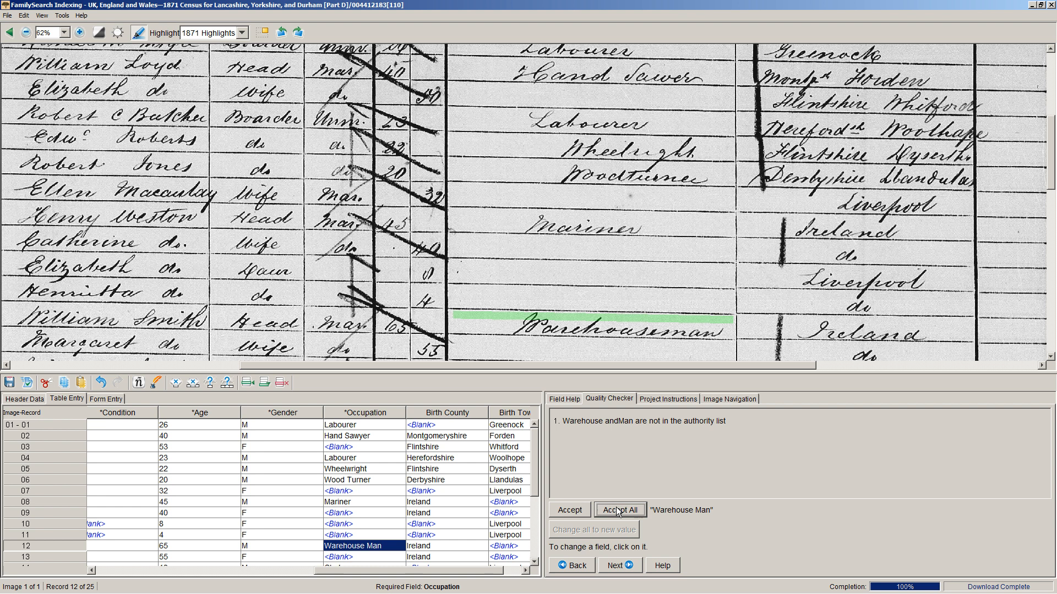
left_click(617, 509)
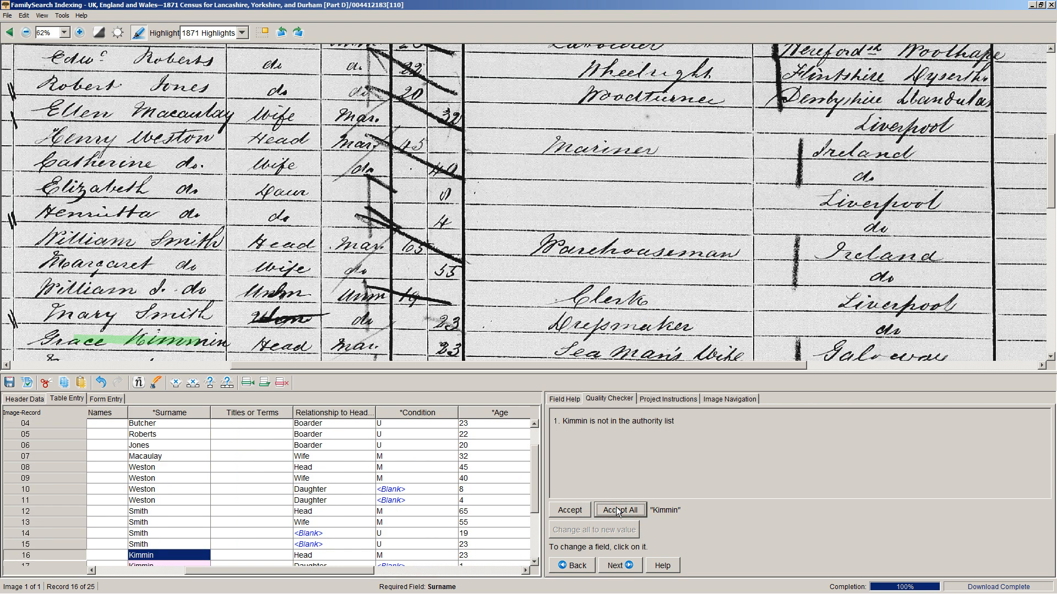
left_click(617, 511)
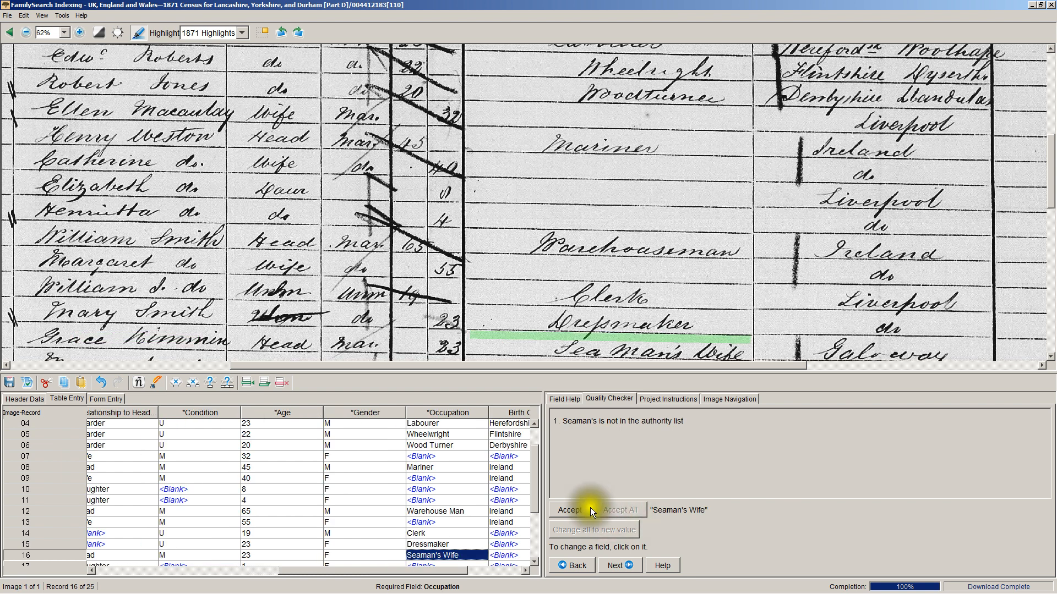
Accept the flagged Seaman's Wife, Galway, Co Fermanagh, Donegal and all Co Donegal entries, and submit the batch.
left_click(576, 509)
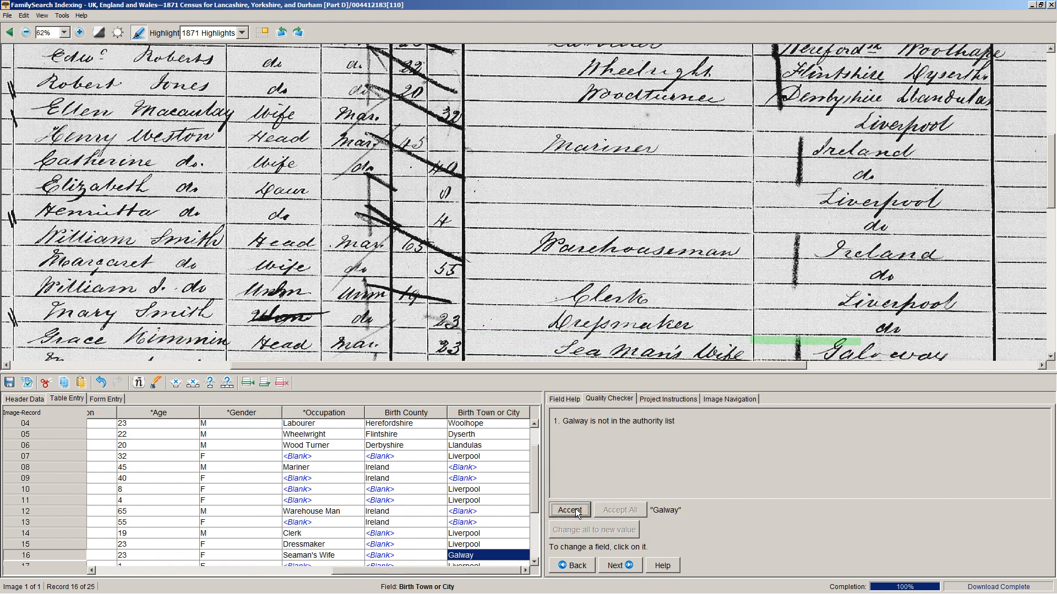
left_click(576, 509)
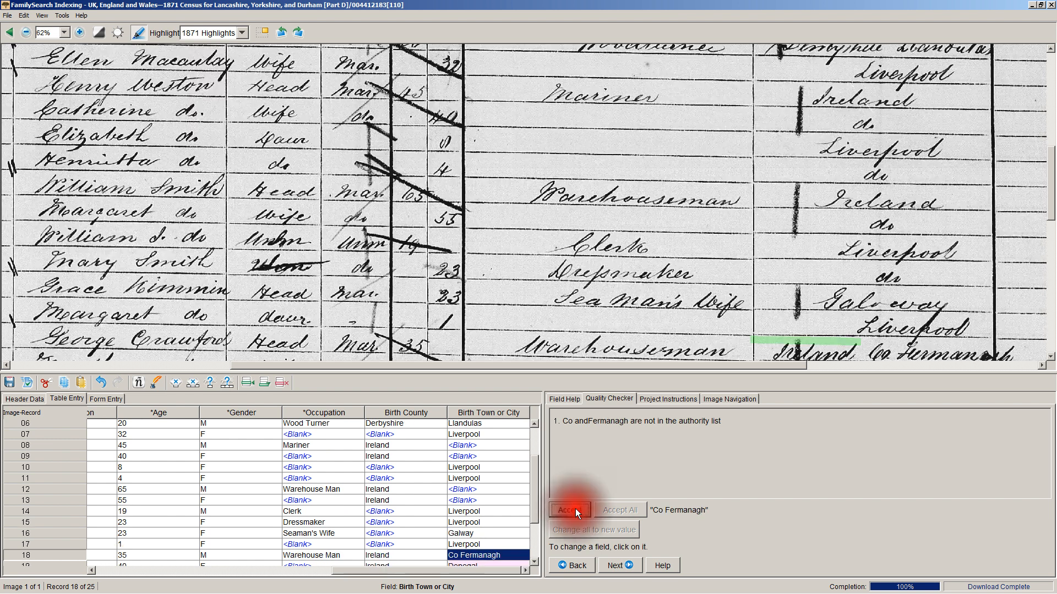
left_click(576, 510)
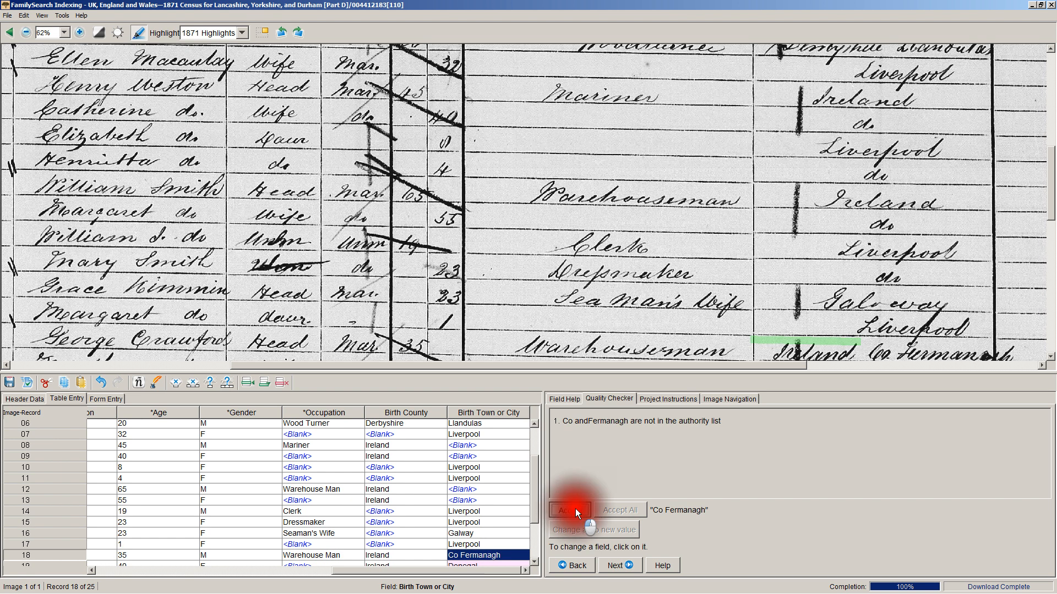
left_click(576, 511)
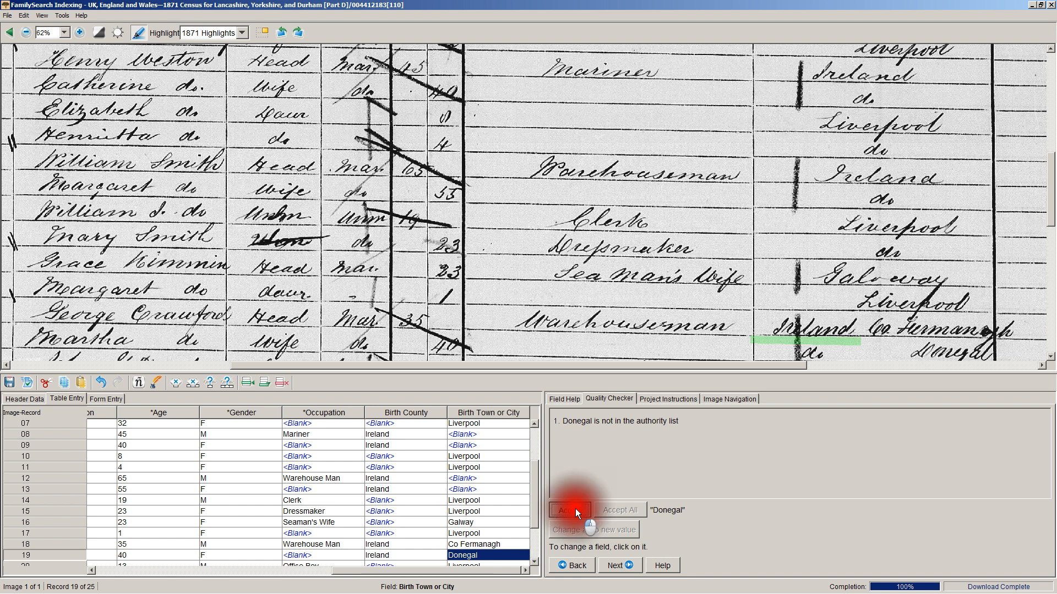
left_click(605, 509)
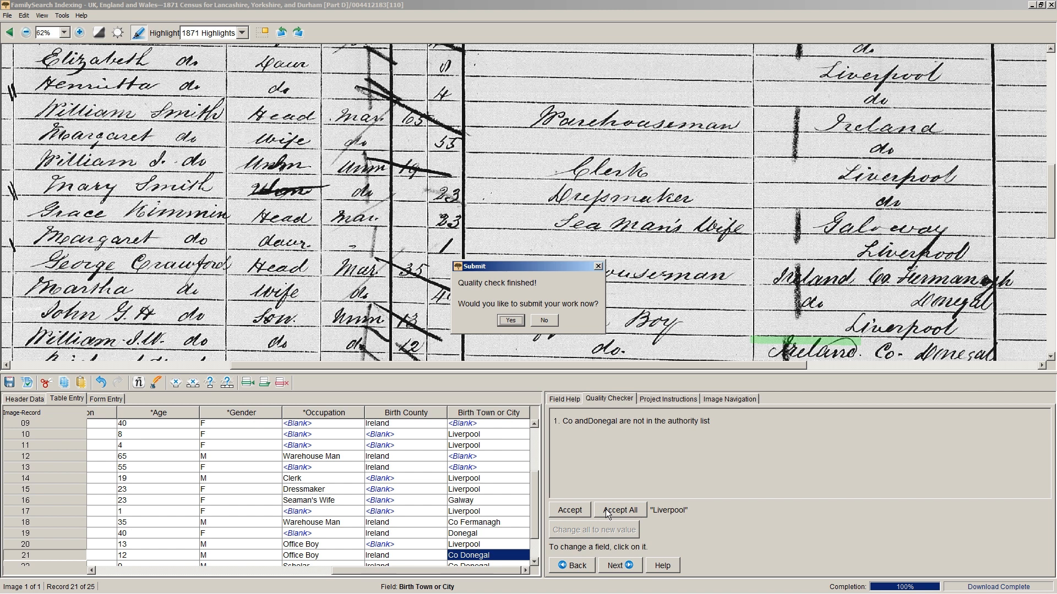
left_click(510, 319)
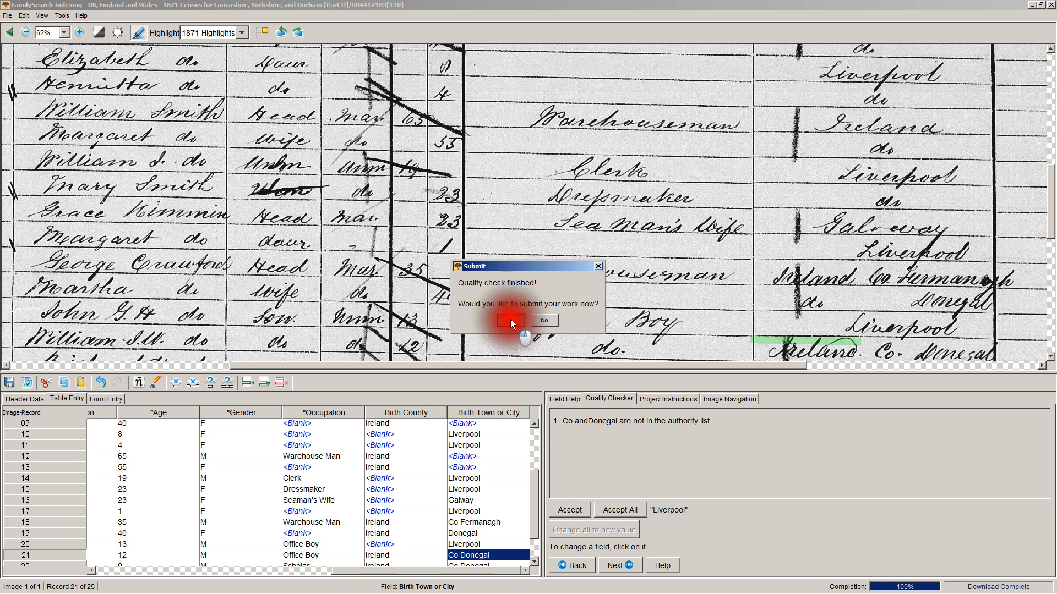